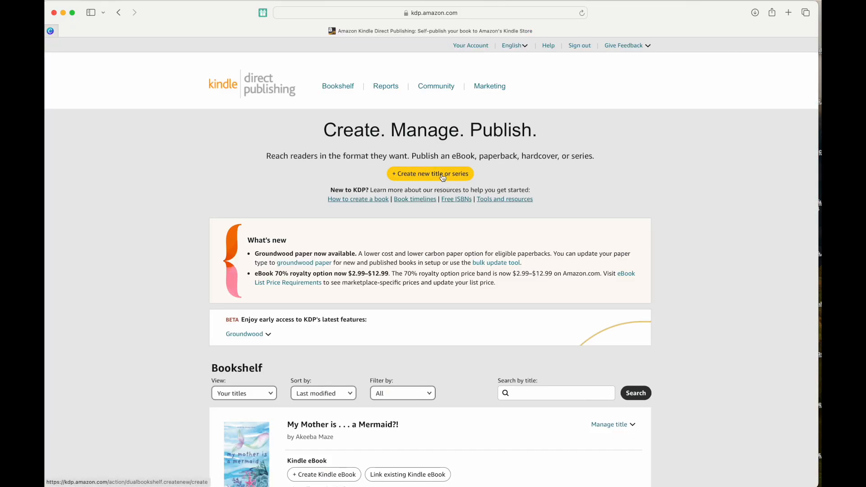
From the KDP home page, start creating a new title or series.
scroll(442, 175, "up", 3)
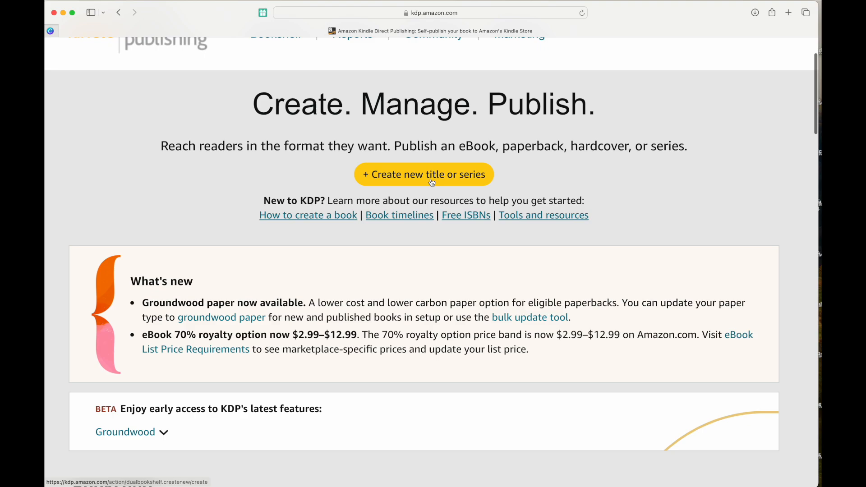
scroll(442, 176, "down", 3)
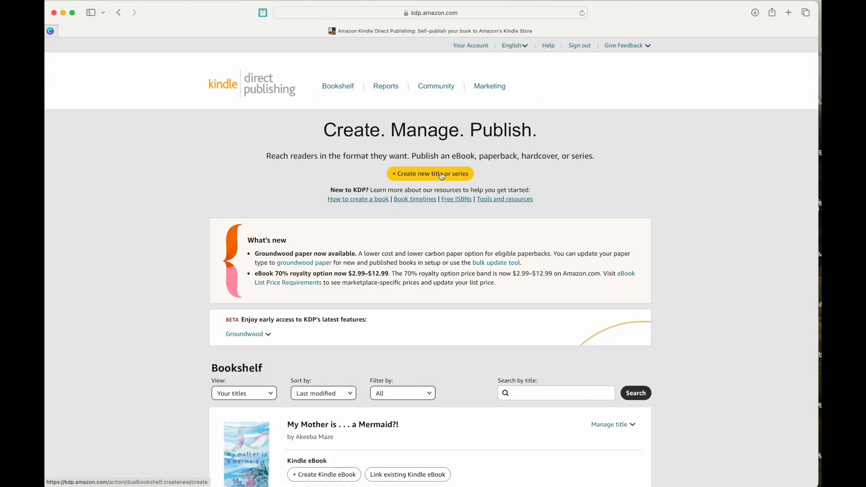
scroll(429, 175, "up", 3)
left_click(431, 180)
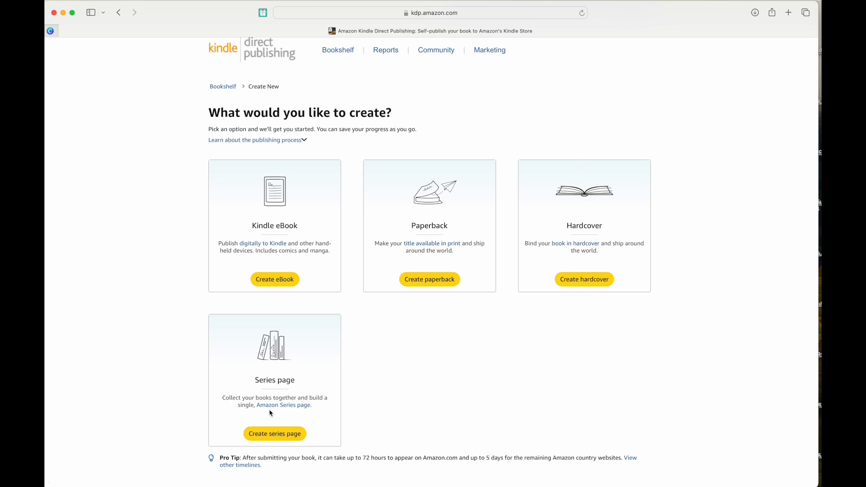
Create a paperback in English and enter the book title 'Super Book'.
left_click(441, 282)
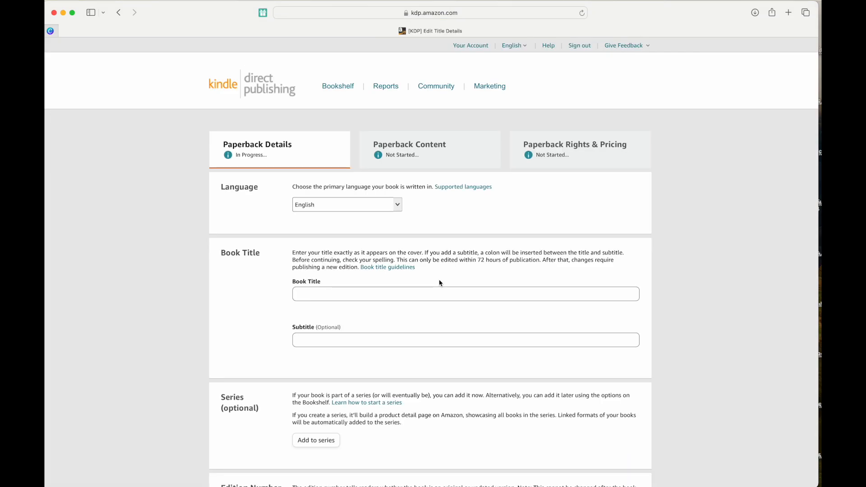
left_click(399, 205)
left_click(379, 222)
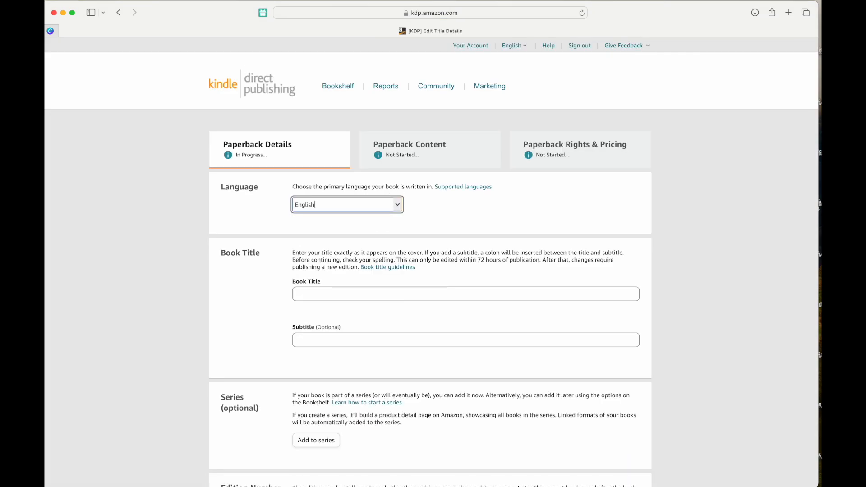
left_click(327, 293)
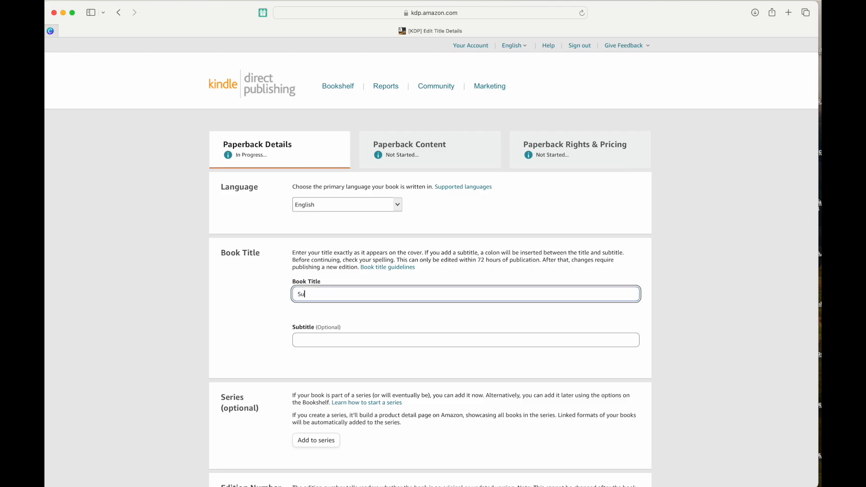
type("per Book")
scroll(384, 279, "down", 4)
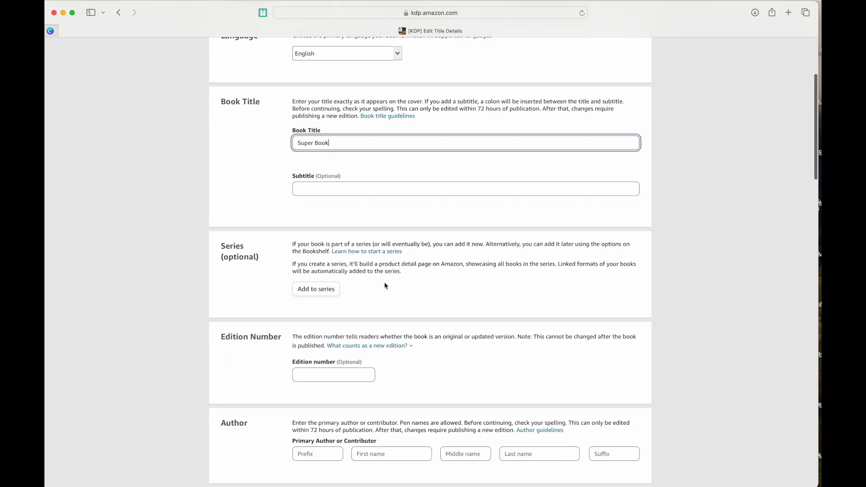
scroll(386, 283, "down", 2)
left_click(382, 210)
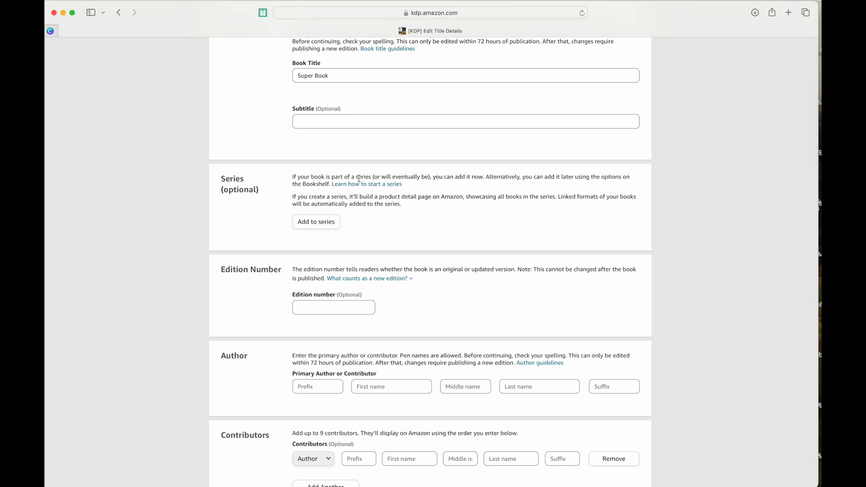
Fill in the primary author's first and last name.
scroll(334, 331, "down", 1)
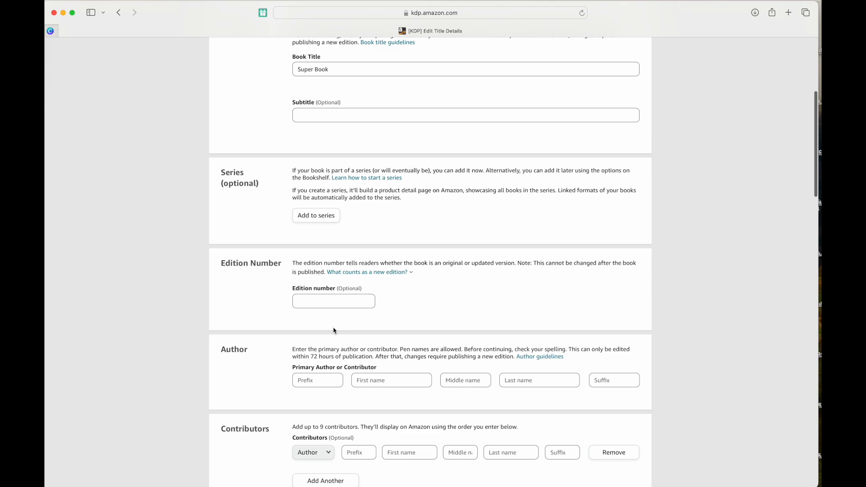
scroll(334, 331, "down", 5)
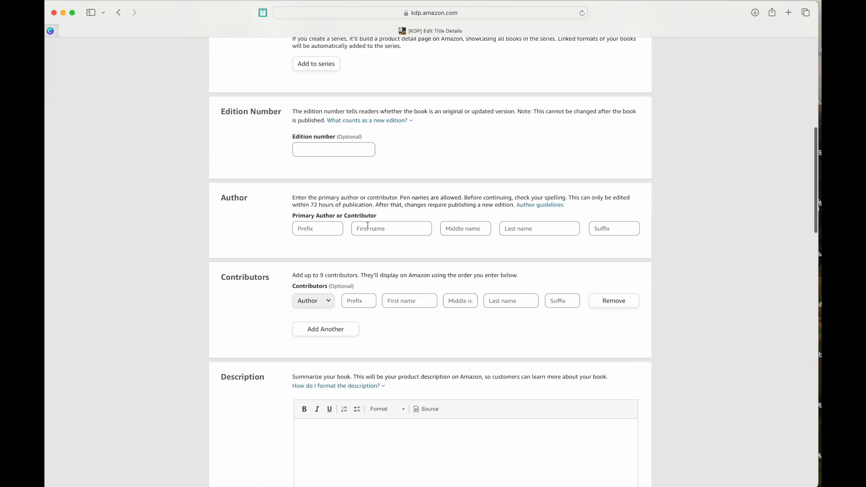
left_click(370, 229)
type("Child")
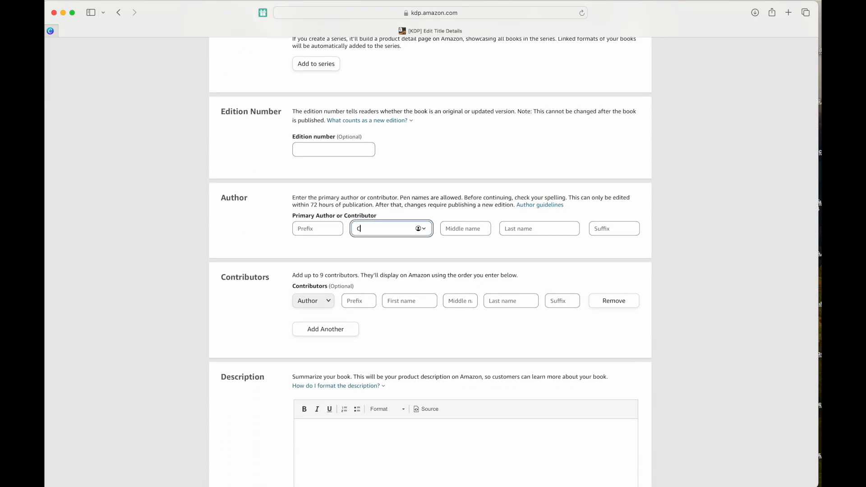
key("Tab")
key("Tab")
type("Ma")
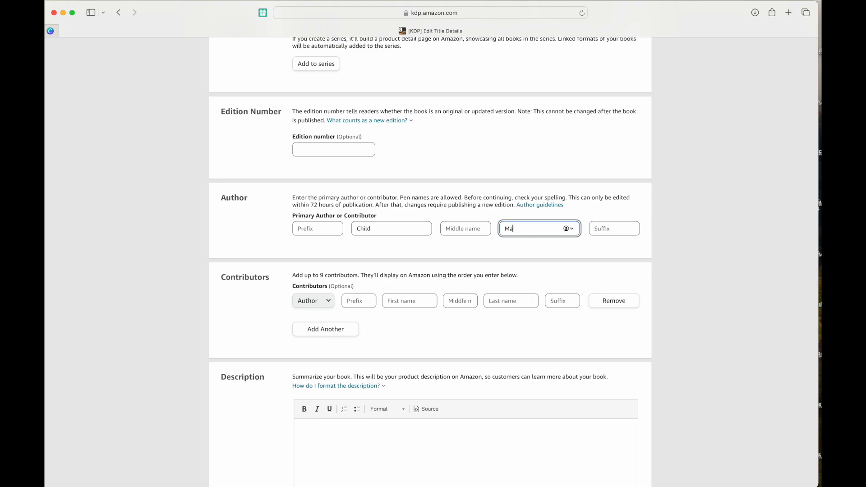
type("ze")
key("Tab")
scroll(329, 306, "down", 5)
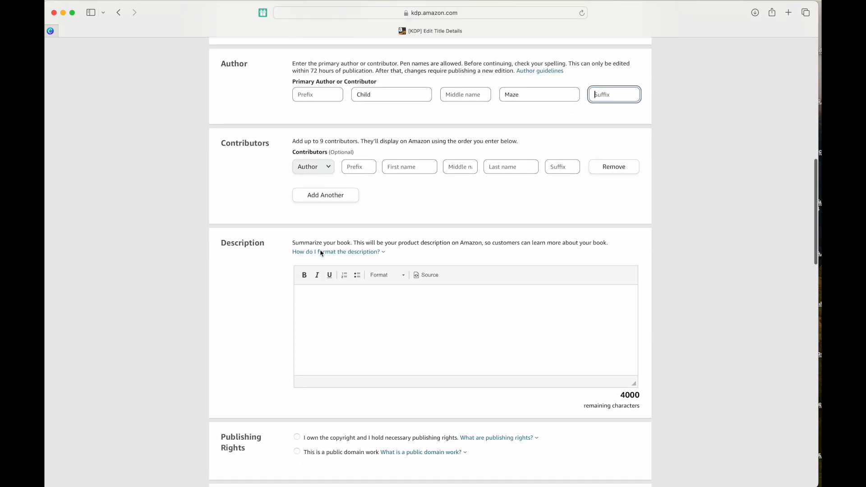
Write the description 'This book is about a superhero is is really cool.'.
left_click(329, 306)
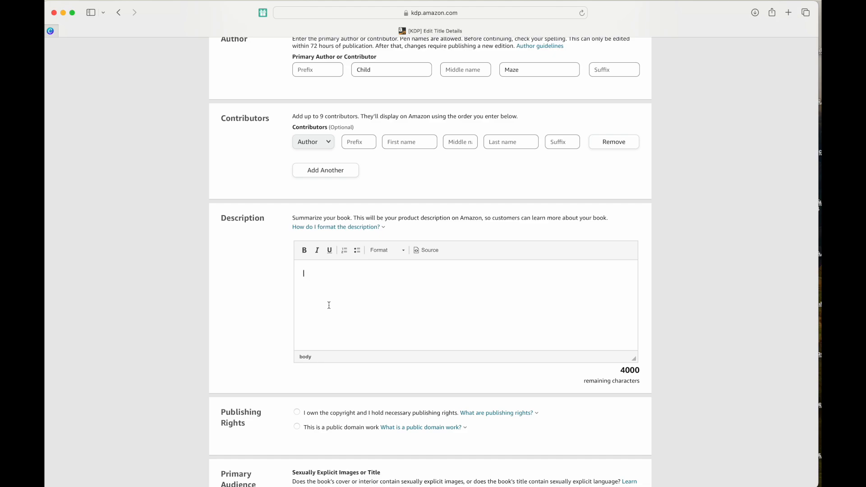
type("This book is about a superhero is is really cool.")
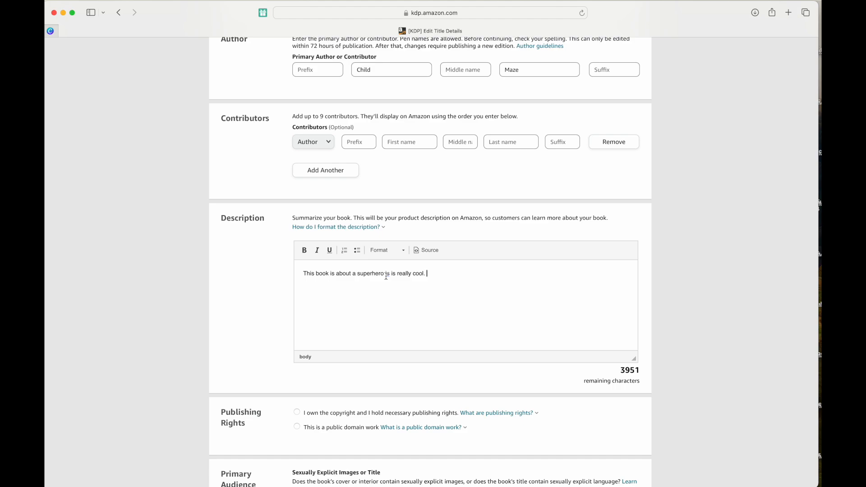
mouse_move(386, 276)
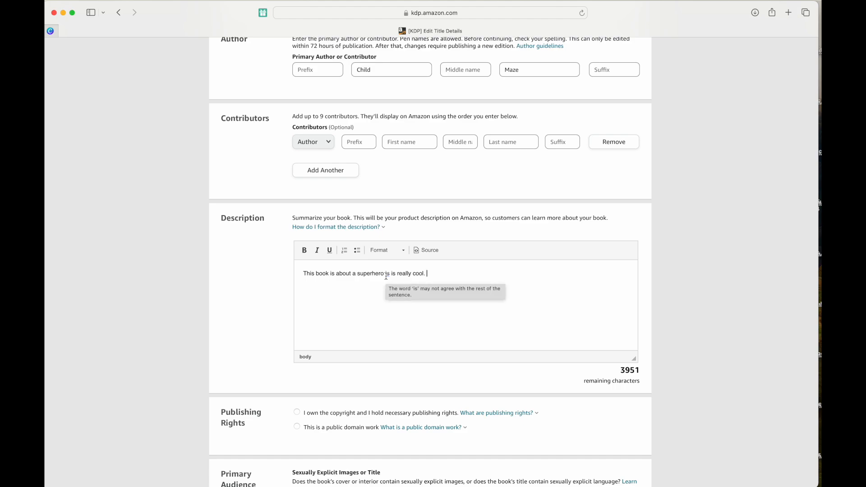
scroll(387, 276, "down", 2)
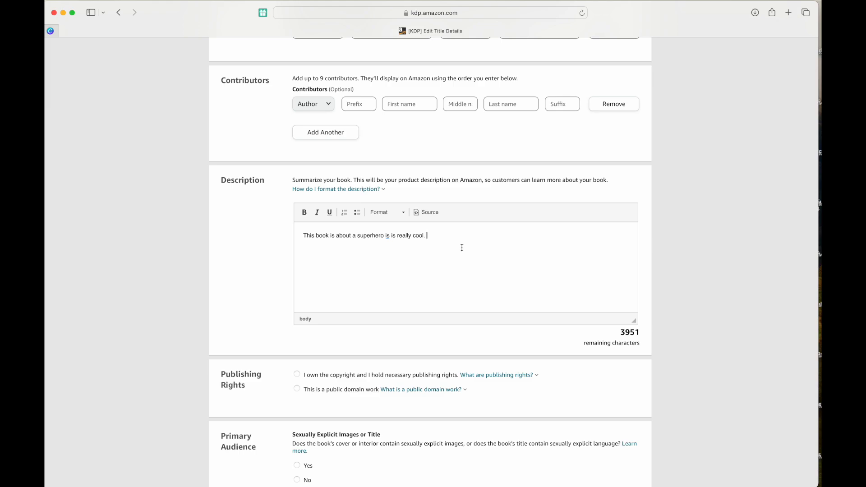
scroll(462, 248, "down", 9)
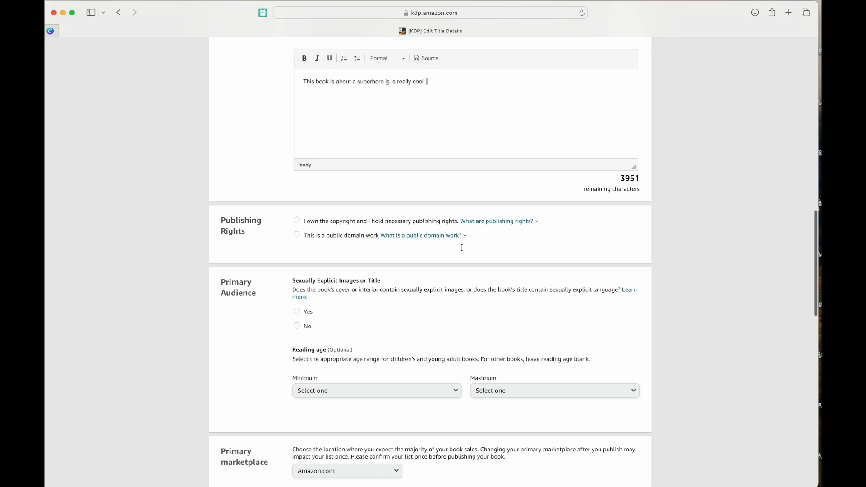
Declare that you own the copyright and mark the book as not sexually explicit.
left_click(297, 198)
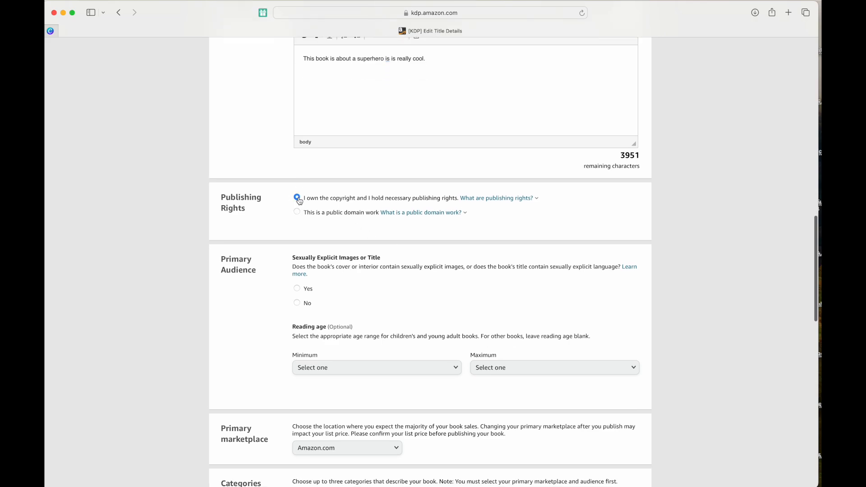
mouse_move(514, 201)
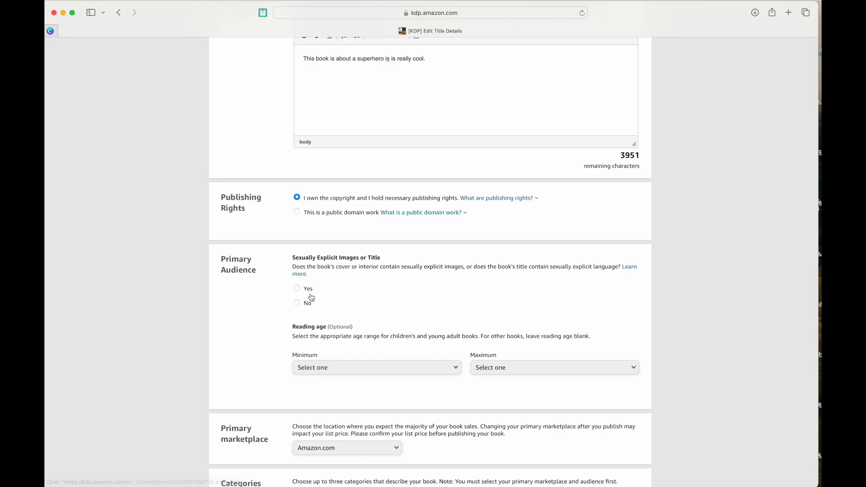
scroll(305, 293, "down", 1)
left_click(297, 278)
scroll(325, 261, "down", 4)
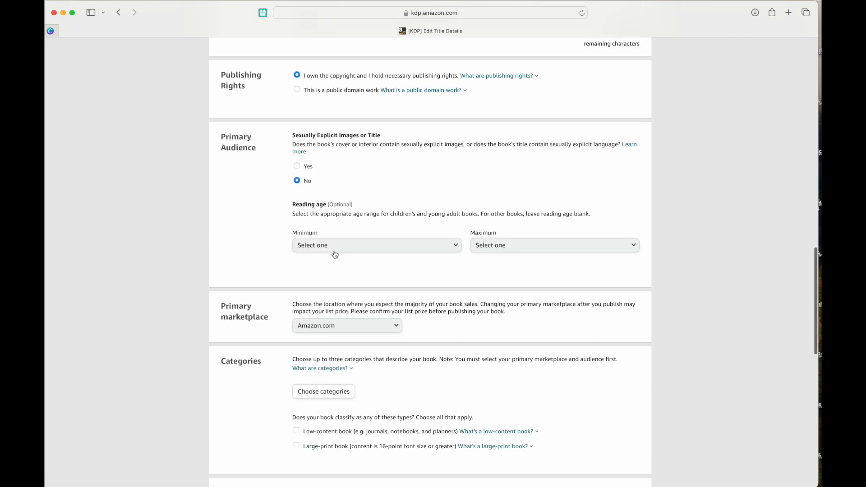
Set reading age from 3 to 8 and keep Amazon.com as the primary marketplace.
left_click(334, 251)
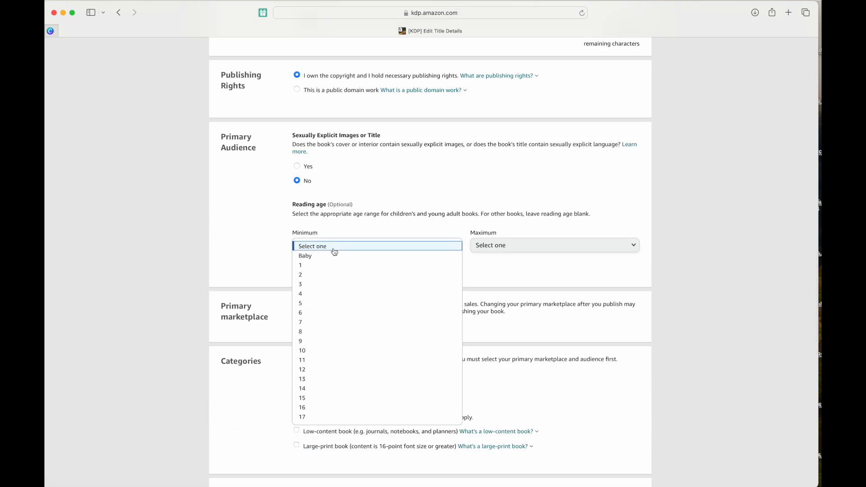
left_click(311, 285)
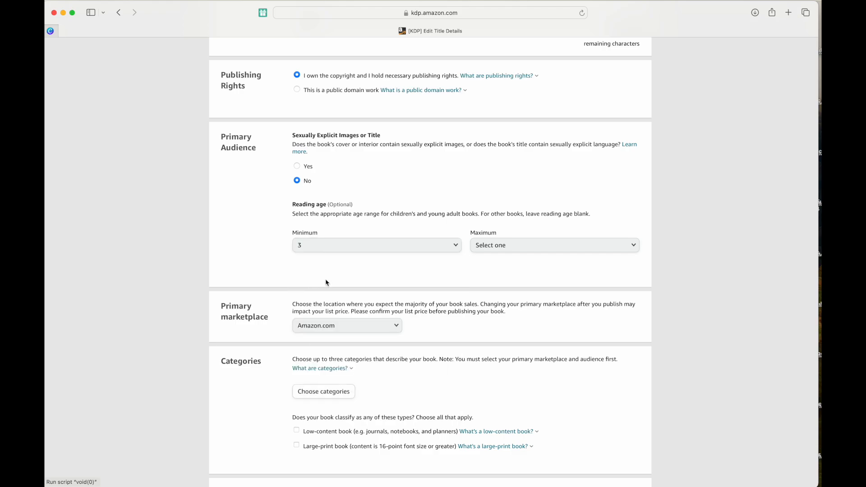
left_click(511, 247)
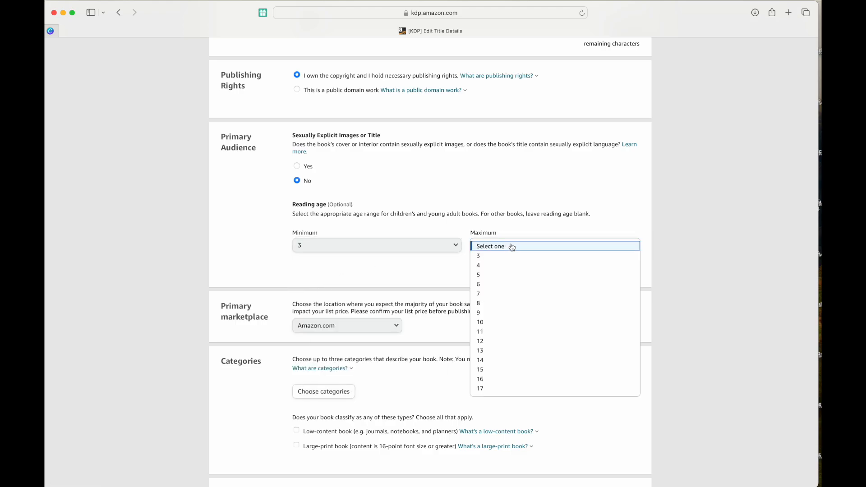
left_click(504, 304)
scroll(457, 303, "down", 3)
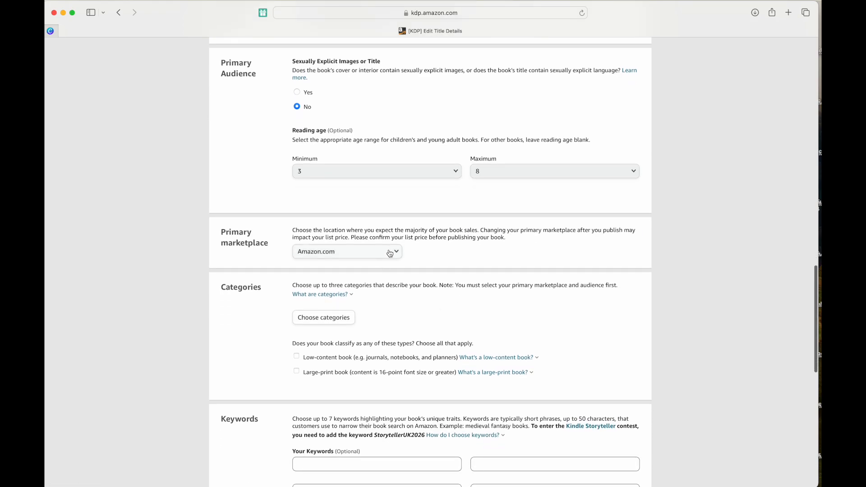
left_click(396, 252)
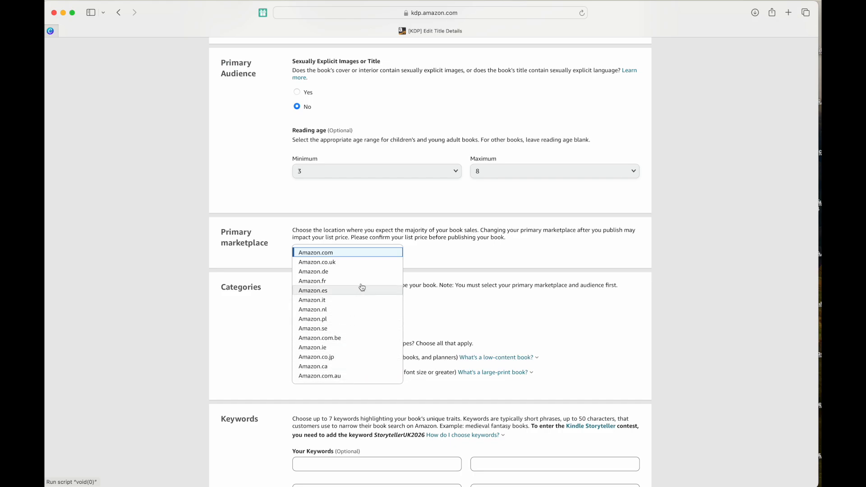
left_click(437, 275)
scroll(437, 275, "down", 3)
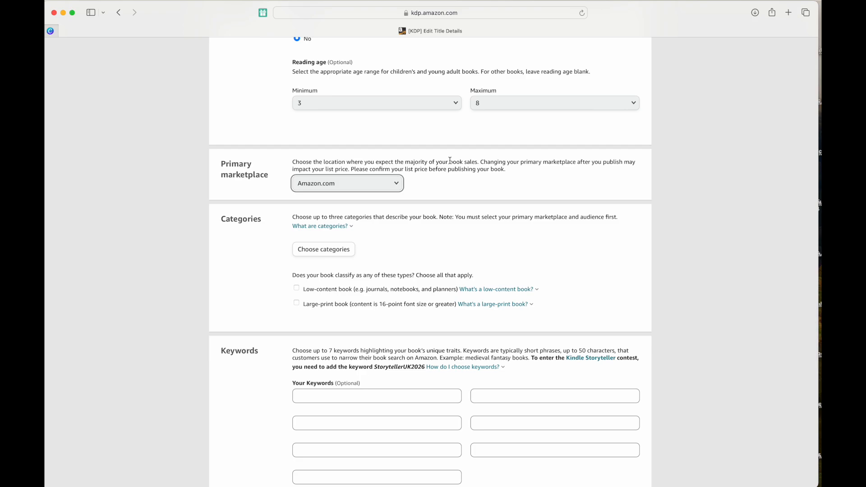
Place the book under Children's Books › Animals › Fiction.
left_click(395, 188)
left_click(394, 189)
left_click(344, 254)
left_click(342, 256)
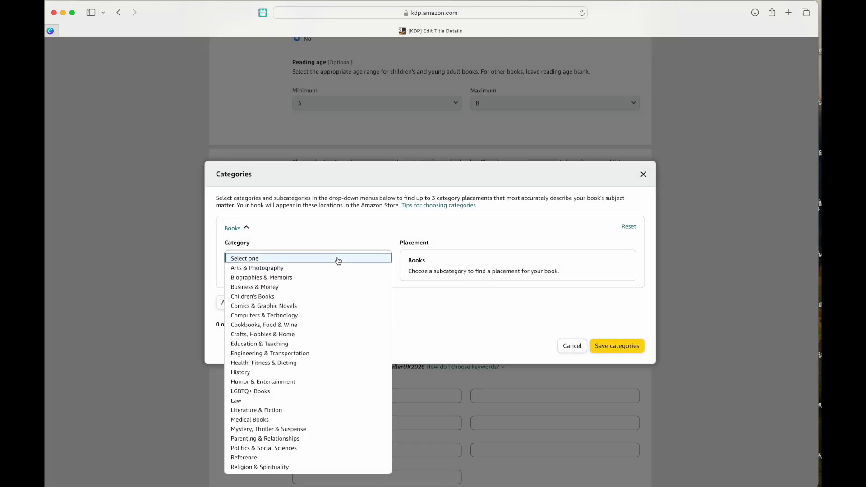
left_click(310, 297)
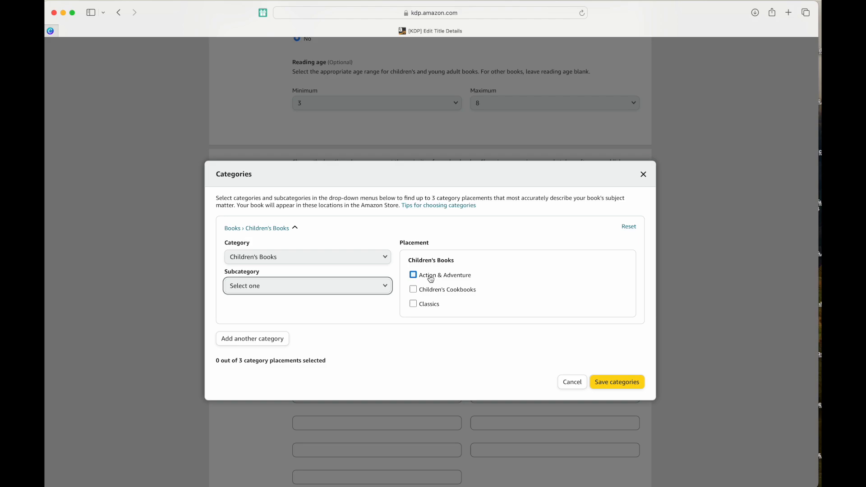
left_click(323, 288)
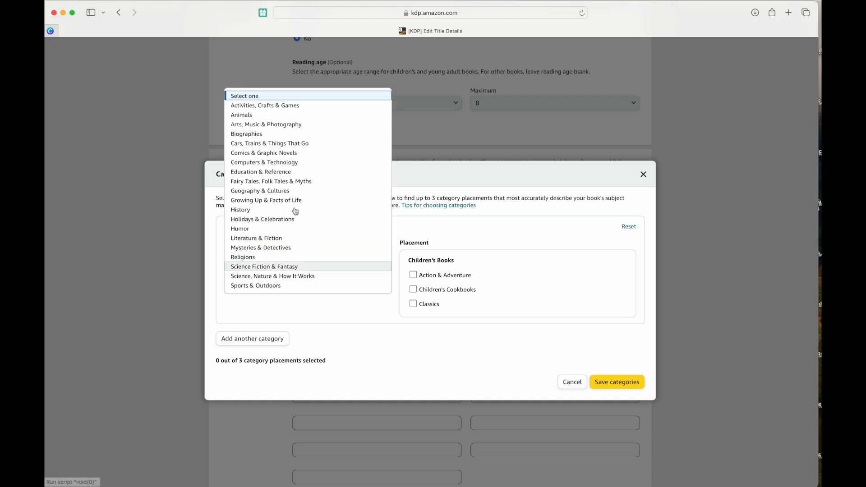
left_click(280, 115)
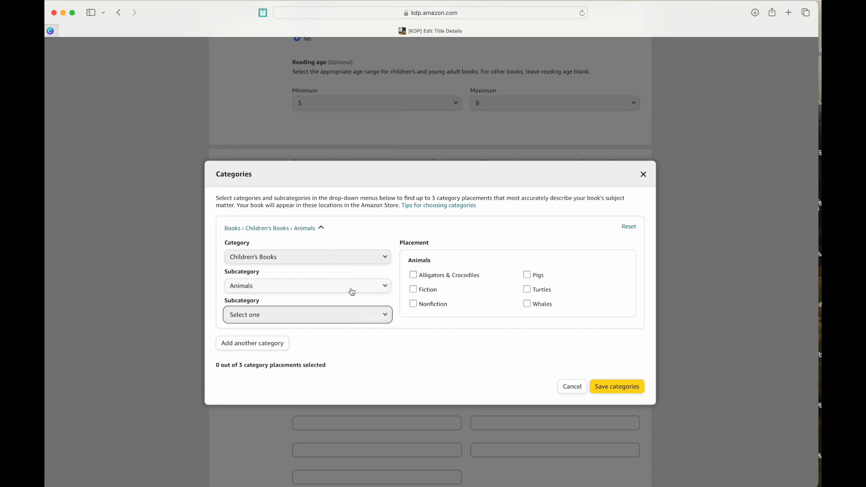
left_click(412, 289)
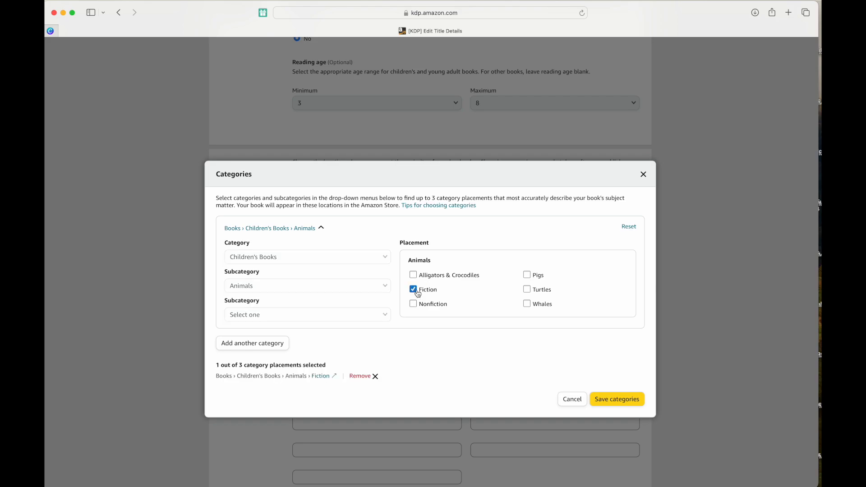
Add Children's Books › Fairy Tales, Folk Tales & Myths › Asian as a second category and save both.
left_click(251, 350)
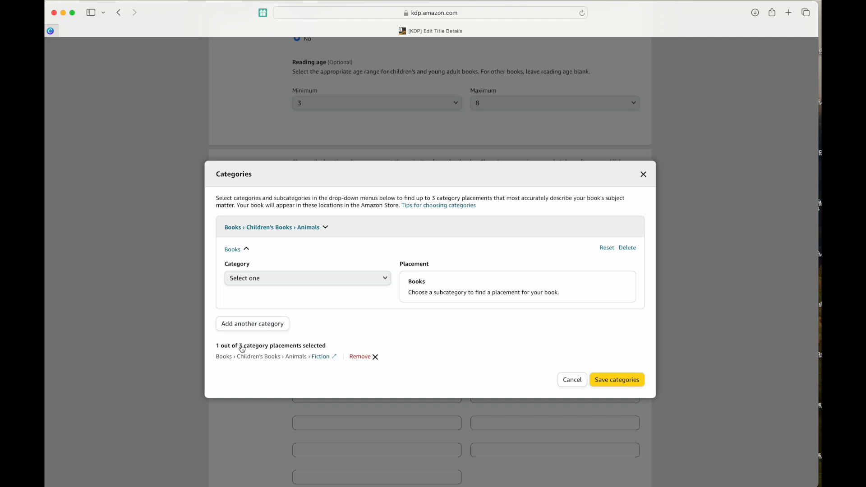
left_click(265, 278)
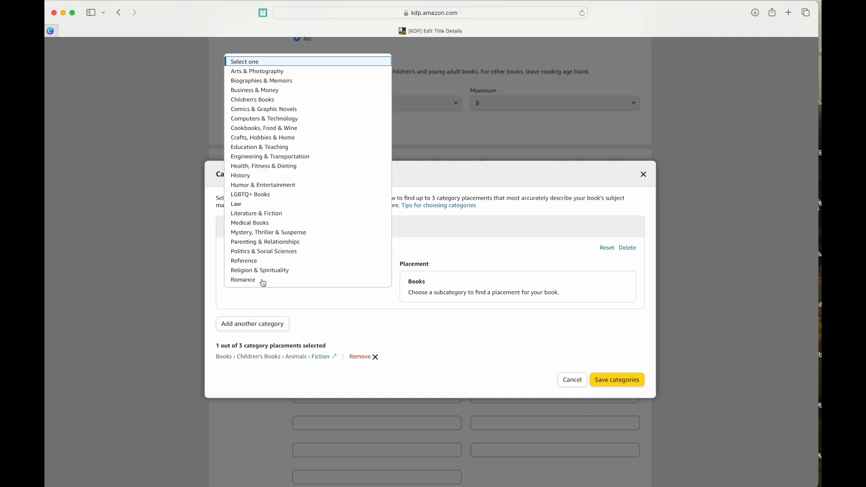
left_click(295, 100)
left_click(257, 305)
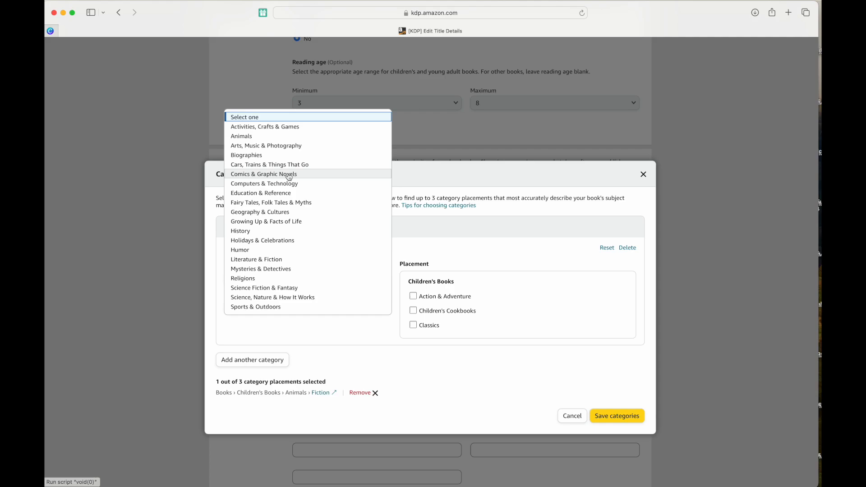
left_click(281, 203)
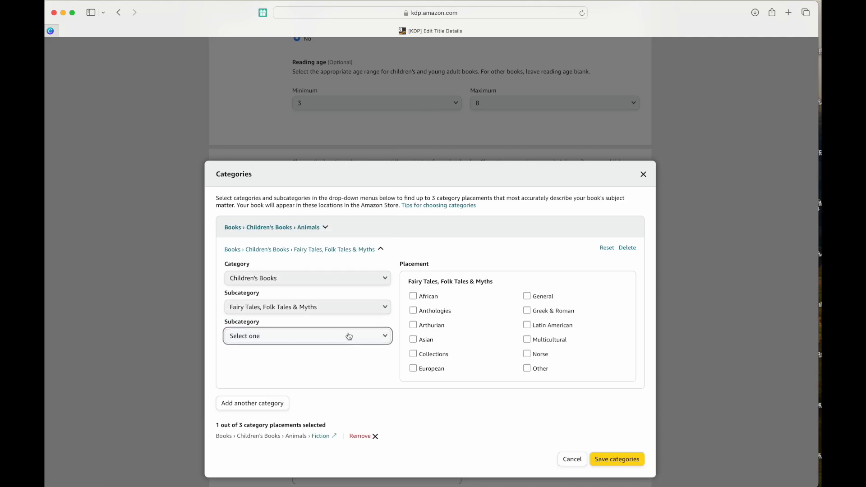
left_click(349, 336)
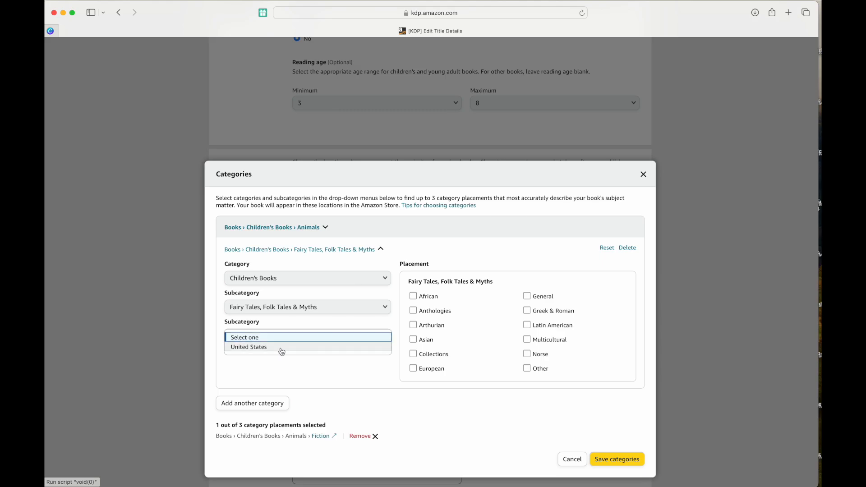
left_click(310, 370)
scroll(383, 349, "down", 1)
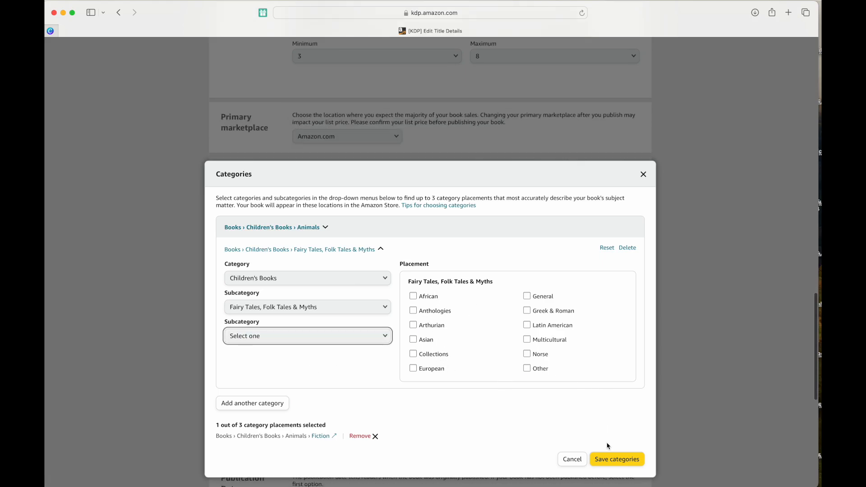
left_click(428, 344)
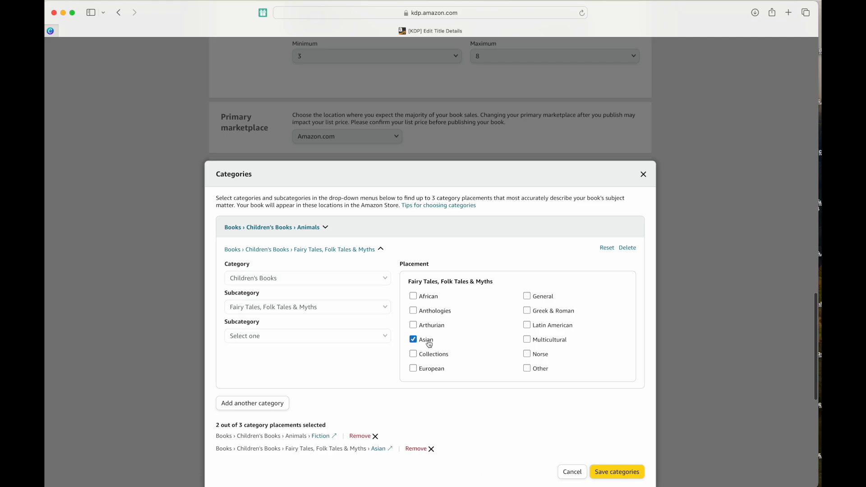
left_click(615, 469)
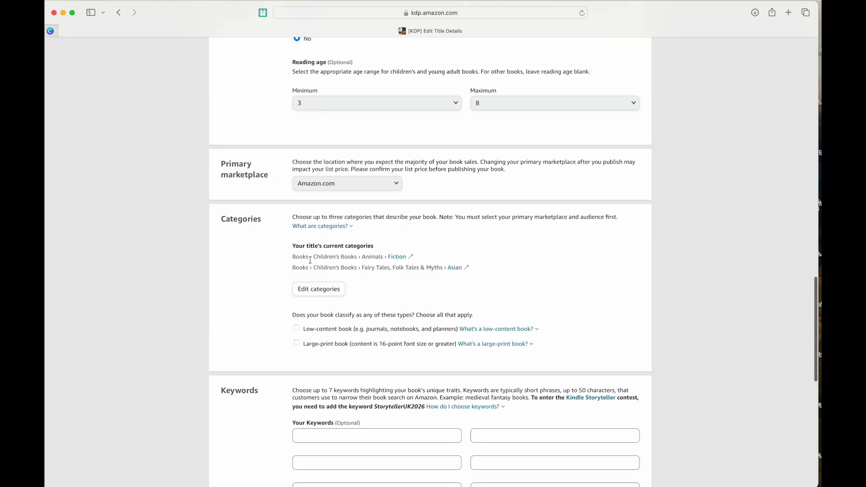
Enter the first keyword 'superhero book for kids'.
scroll(334, 265, "down", 1)
scroll(334, 266, "down", 3)
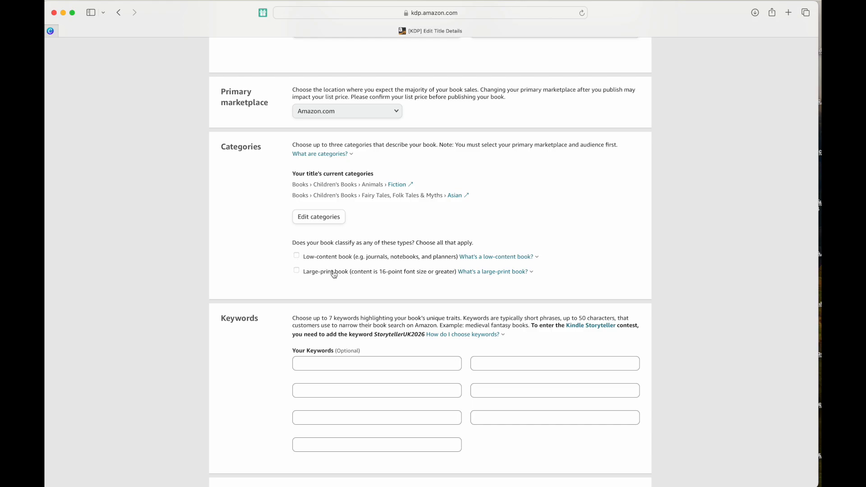
scroll(334, 274, "down", 5)
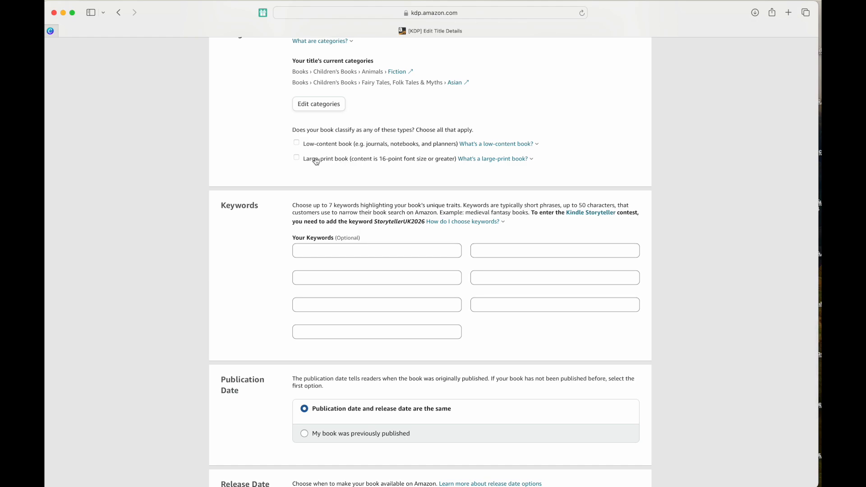
scroll(318, 163, "down", 3)
left_click(317, 195)
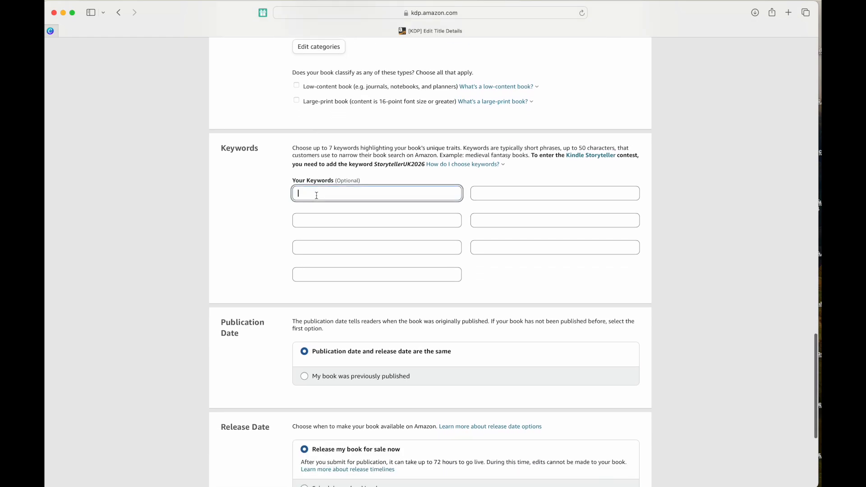
scroll(316, 195, "up", 2)
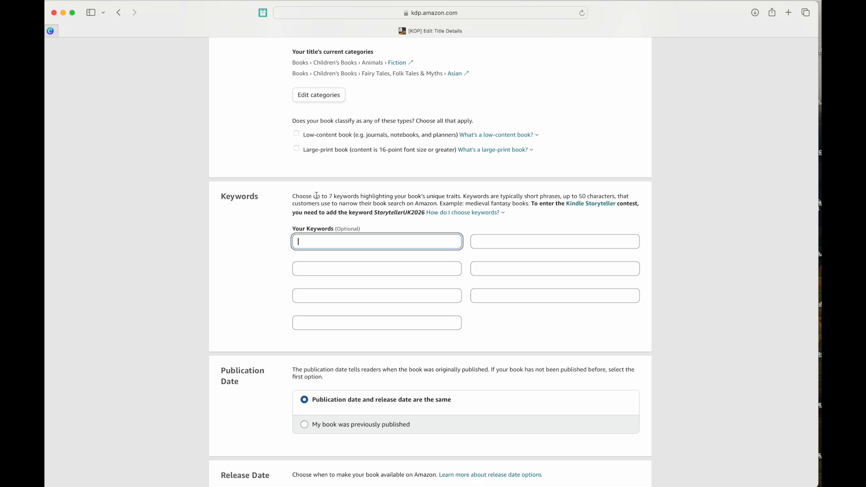
type("superhe")
key("BackSpace")
key("BackSpace")
key("BackSpace")
key("BackSpace")
key("BackSpace")
key("BackSpace")
type("uperhero book for kids")
key("Tab")
Enter the second keyword 'superhero books', correcting a misspelling.
type("superho")
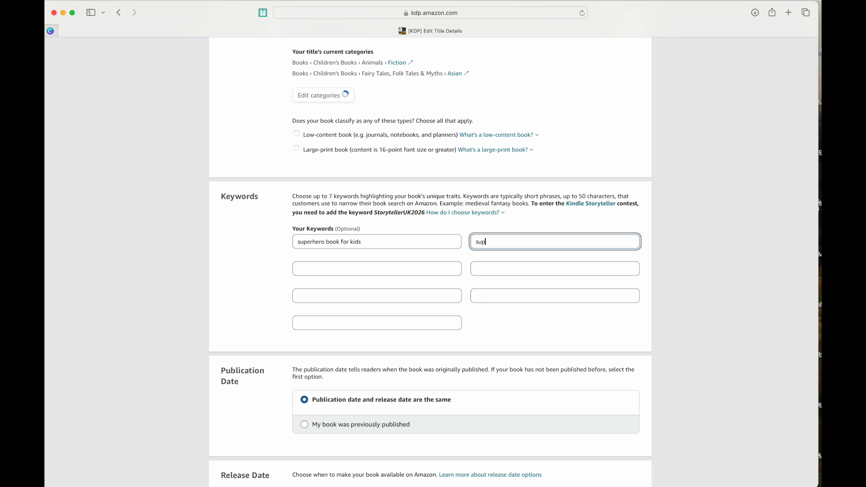
type("re")
key("super+a")
key("BackSpace")
type("superhero")
type("bo")
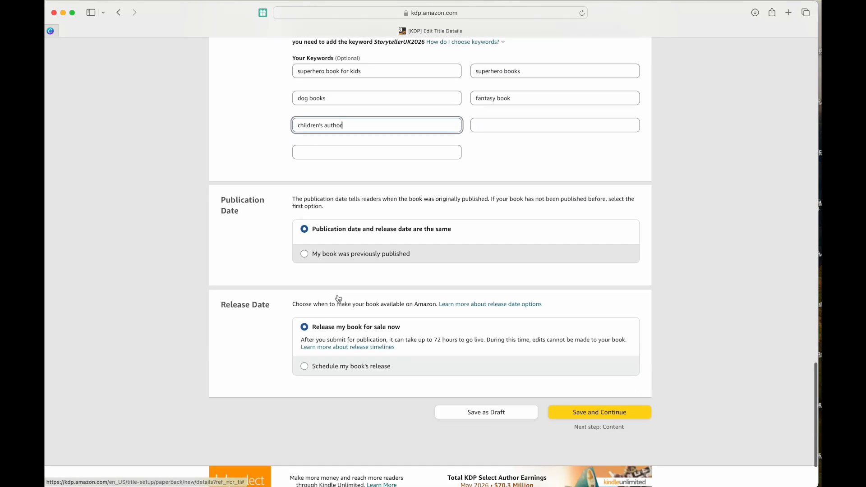
scroll(387, 138, "up", 5)
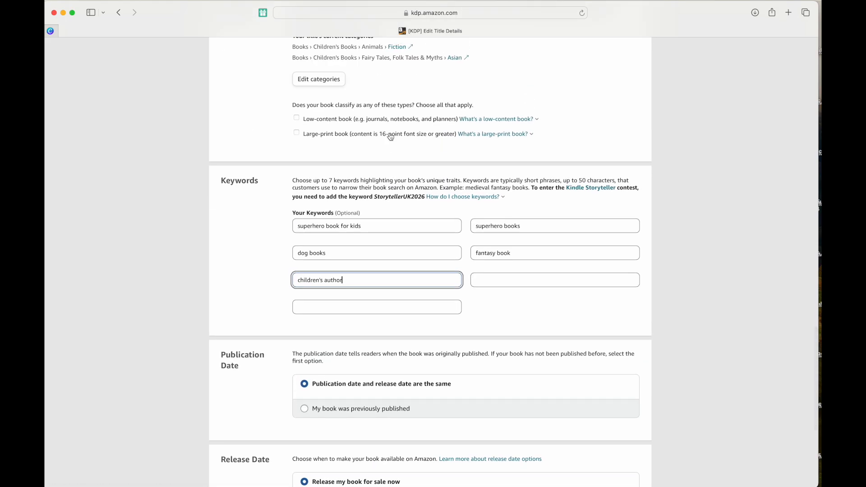
scroll(434, 214, "down", 5)
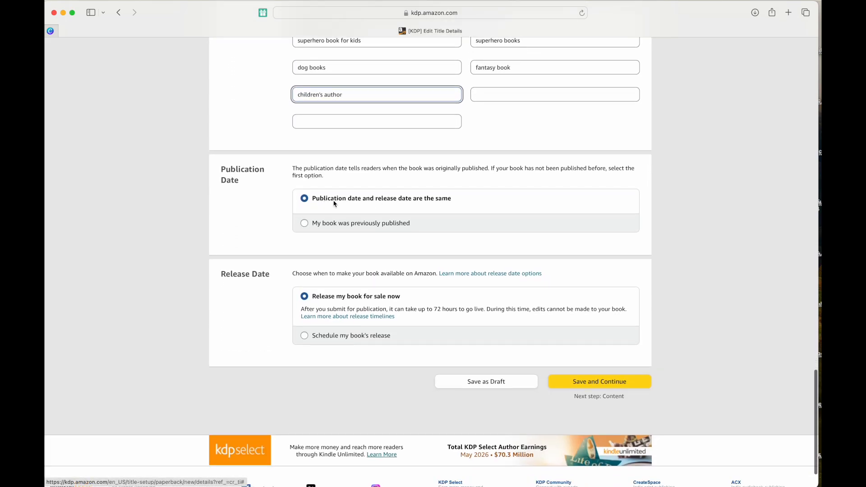
Keep the publication date unchanged, then save the details and continue to Paperback Content.
left_click(425, 199)
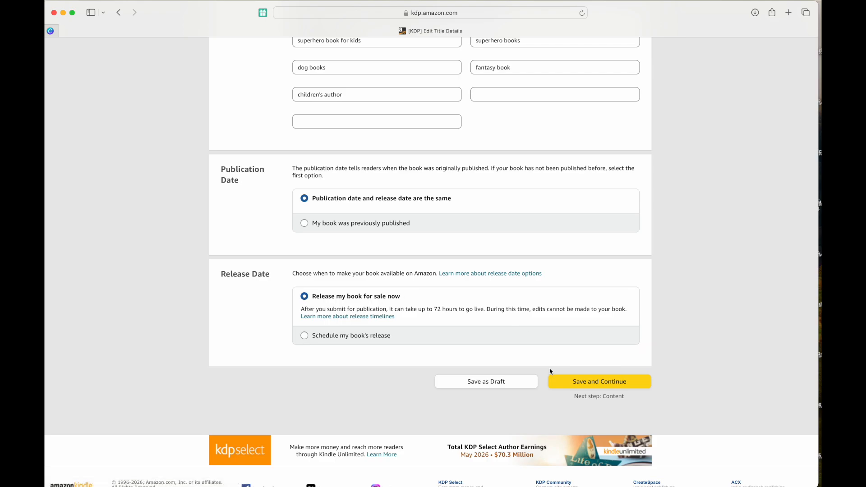
scroll(550, 371, "up", 5)
scroll(549, 369, "down", 6)
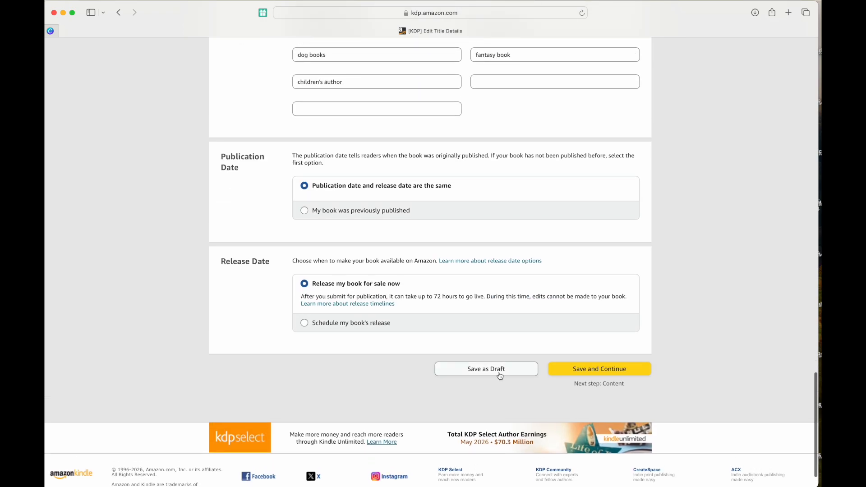
left_click(605, 375)
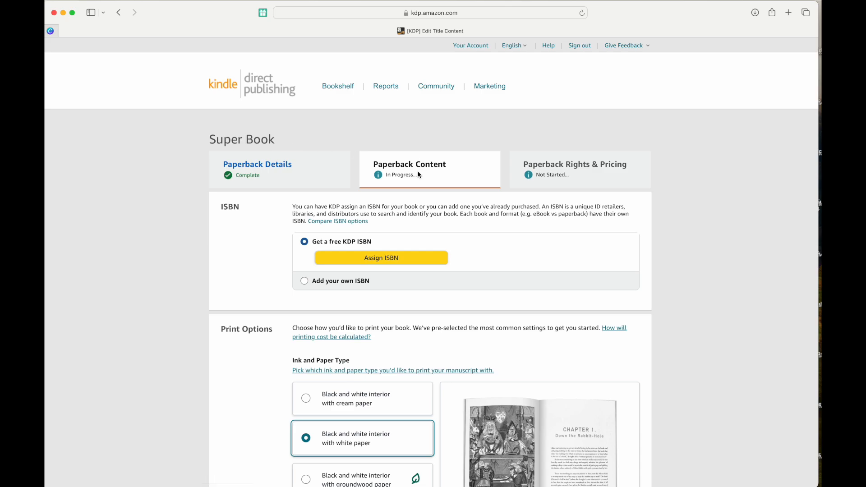
Assign a free KDP ISBN to Super Book under the Independently published imprint.
scroll(419, 172, "down", 2)
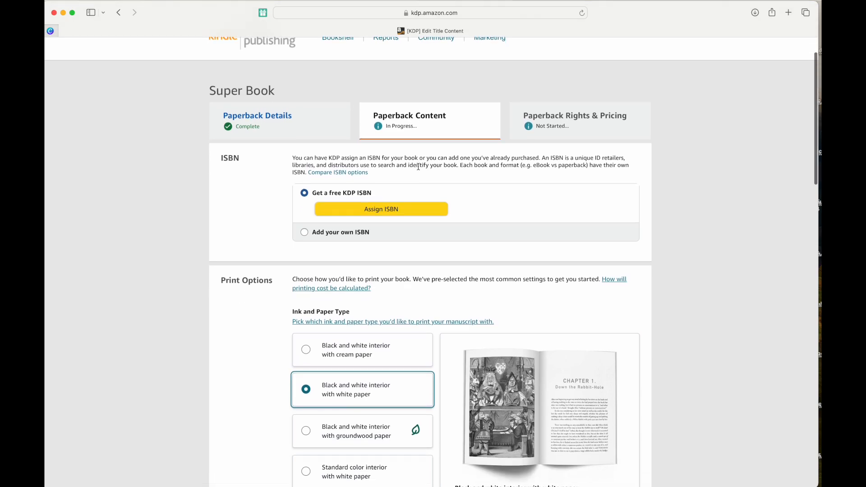
left_click(392, 215)
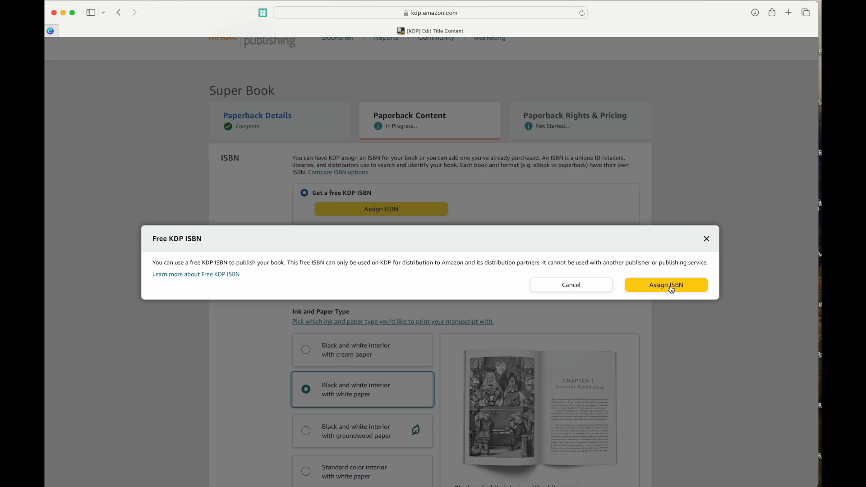
left_click(673, 289)
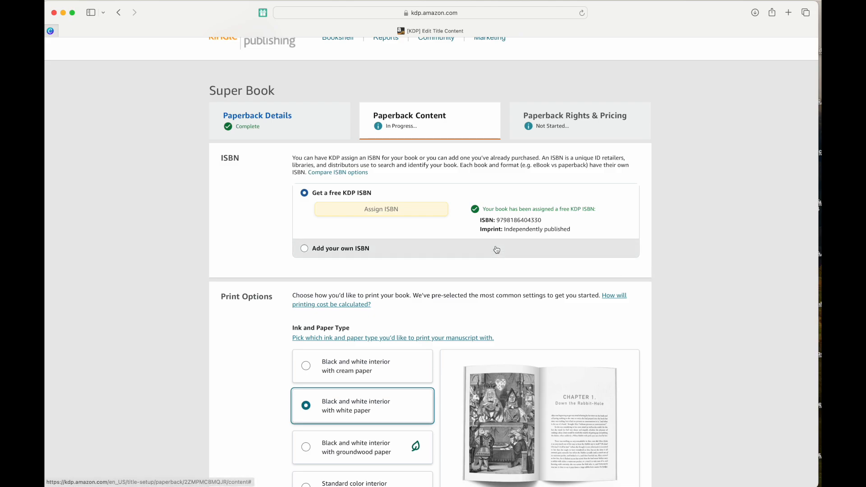
left_click(520, 219)
double_click(519, 219)
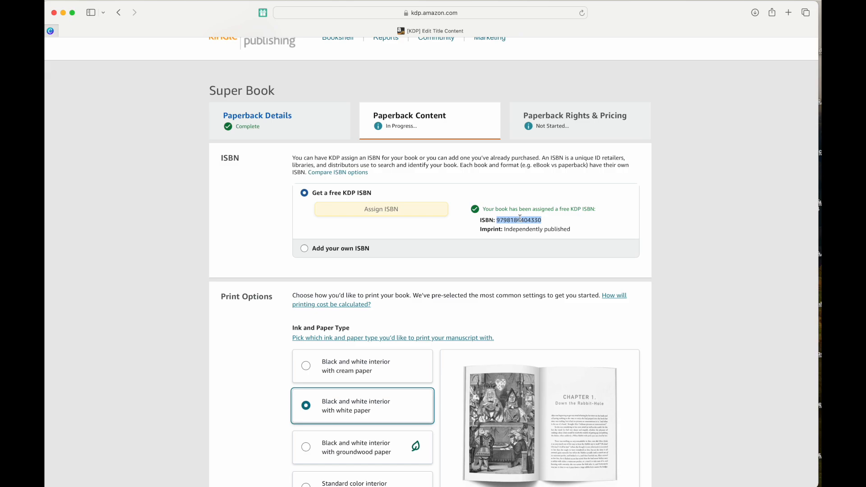
scroll(519, 218, "down", 5)
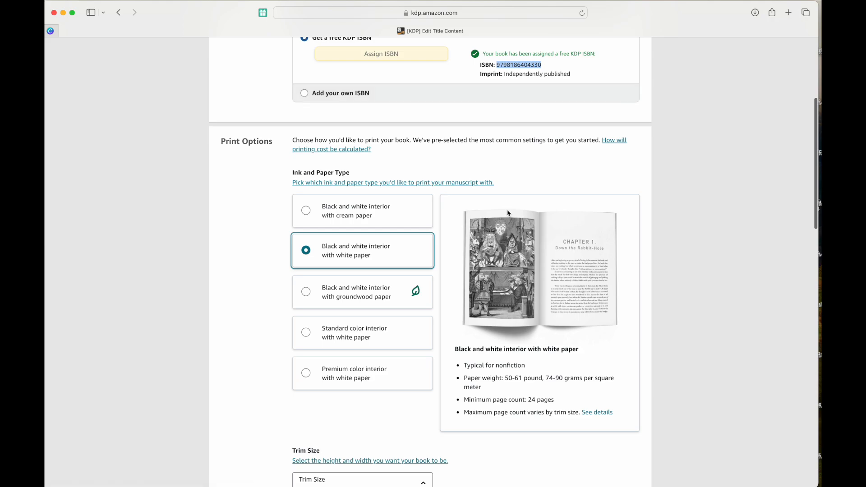
Compare interior options' page counts and settle on Premium color interior with white paper.
left_click(349, 208)
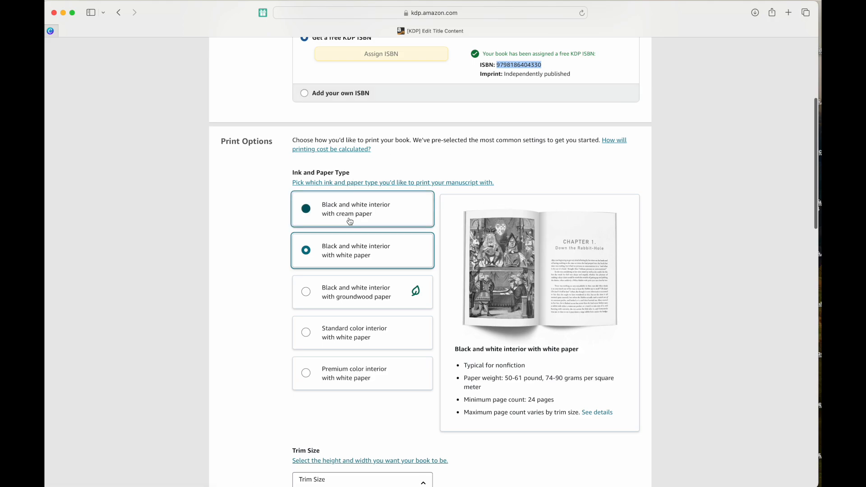
left_click(333, 380)
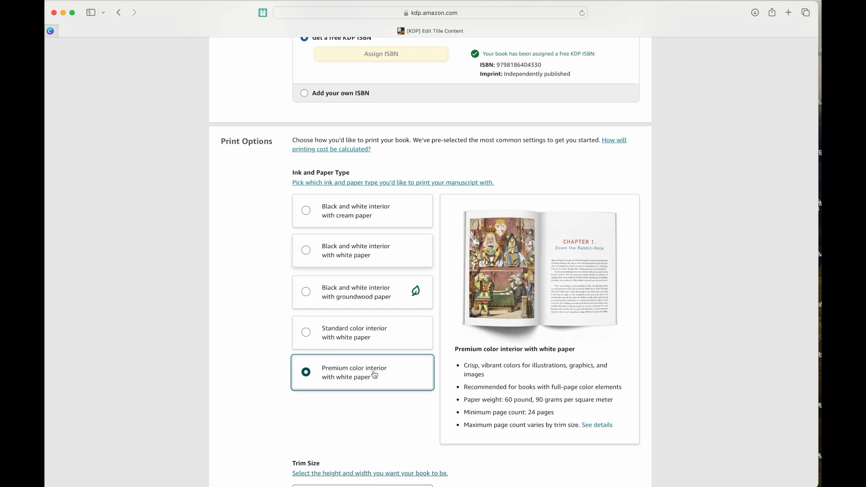
scroll(374, 374, "down", 2)
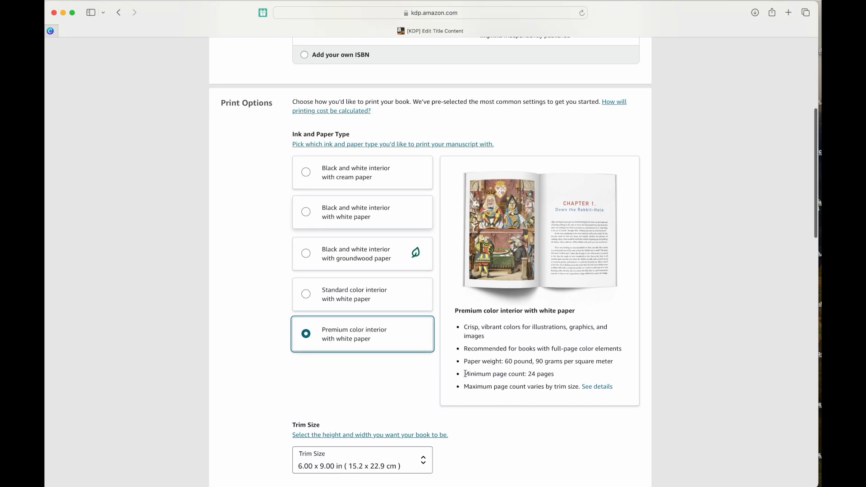
left_click_drag(465, 374, 559, 375)
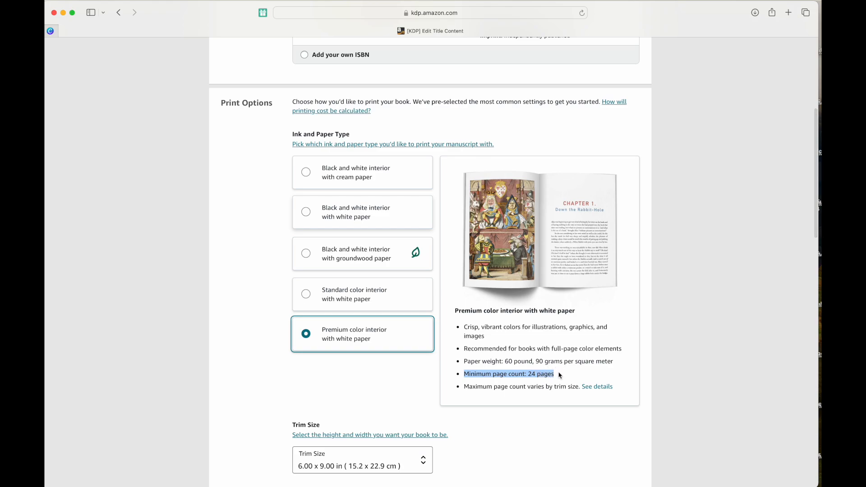
left_click(396, 298)
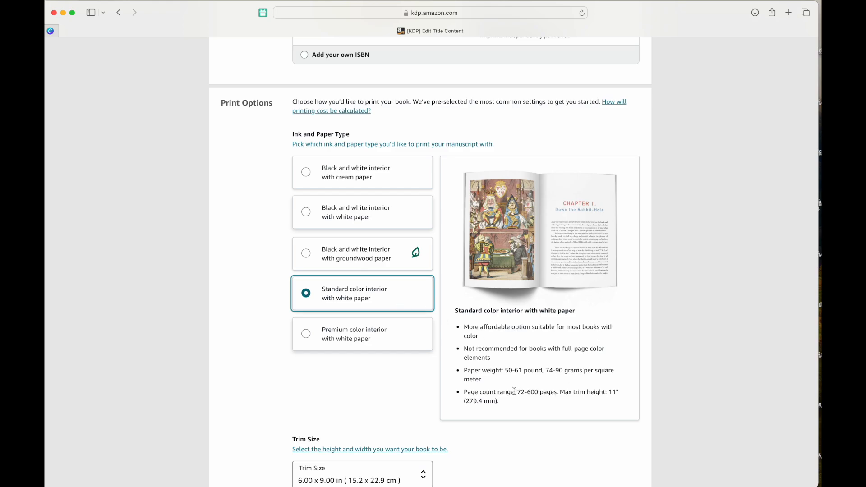
left_click_drag(519, 392, 526, 392)
left_click(430, 334)
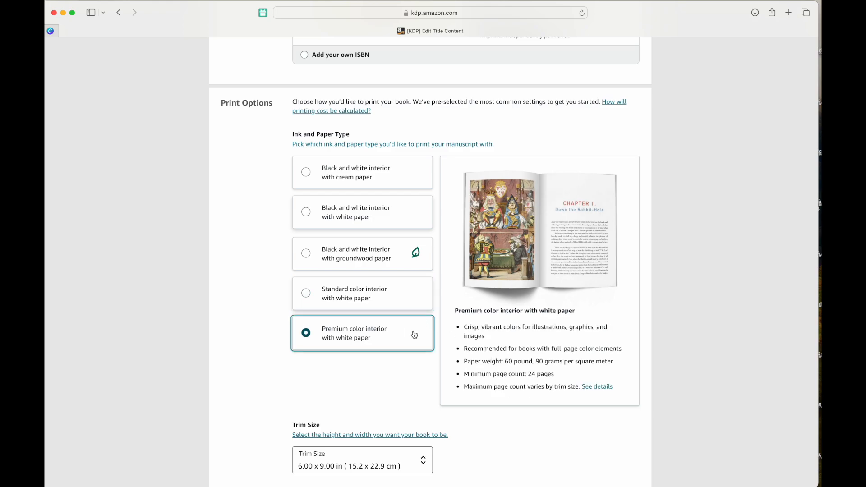
scroll(413, 334, "down", 1)
scroll(537, 203, "down", 4)
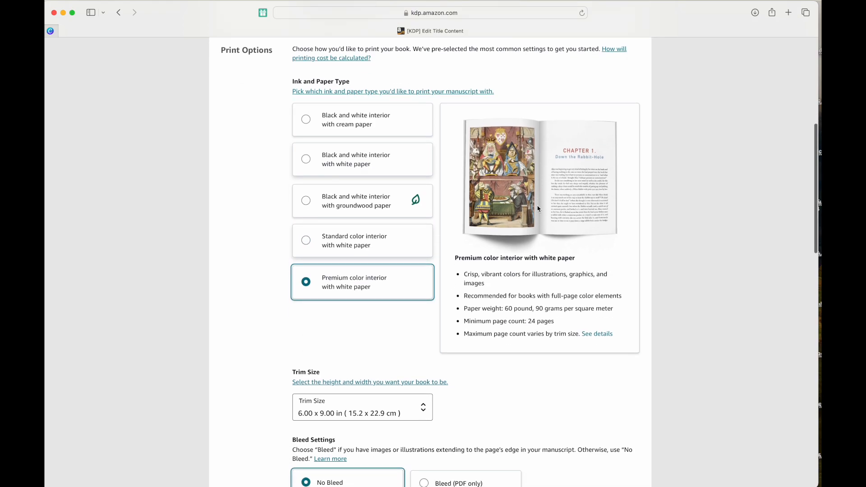
scroll(519, 239, "down", 3)
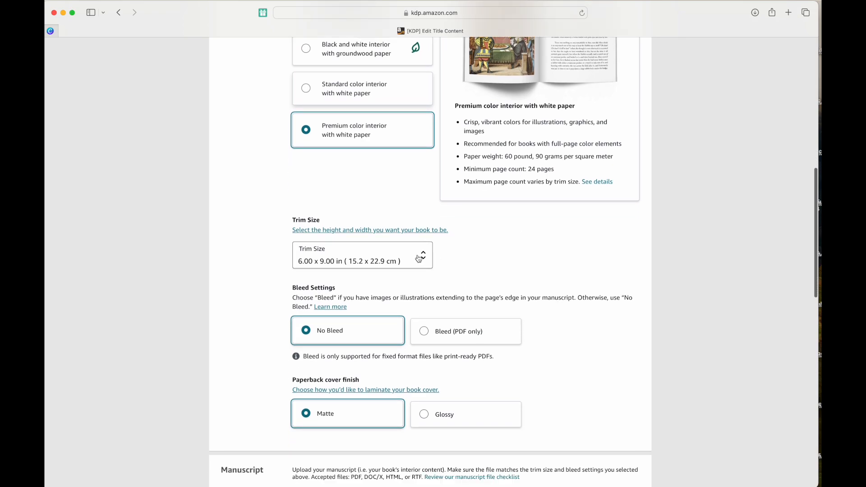
Choose 7.00 x 10.00 in (17.8 x 25.4 cm) as the trim size.
scroll(423, 261, "down", 1)
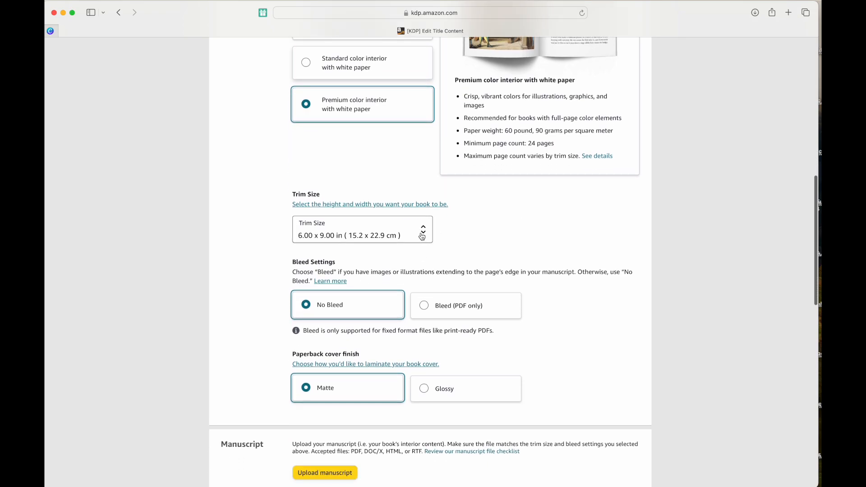
left_click(422, 236)
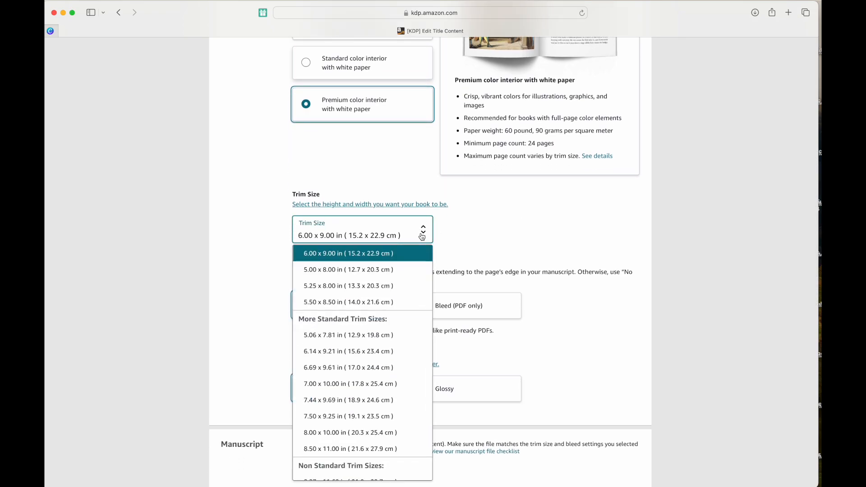
scroll(363, 347, "up", 1)
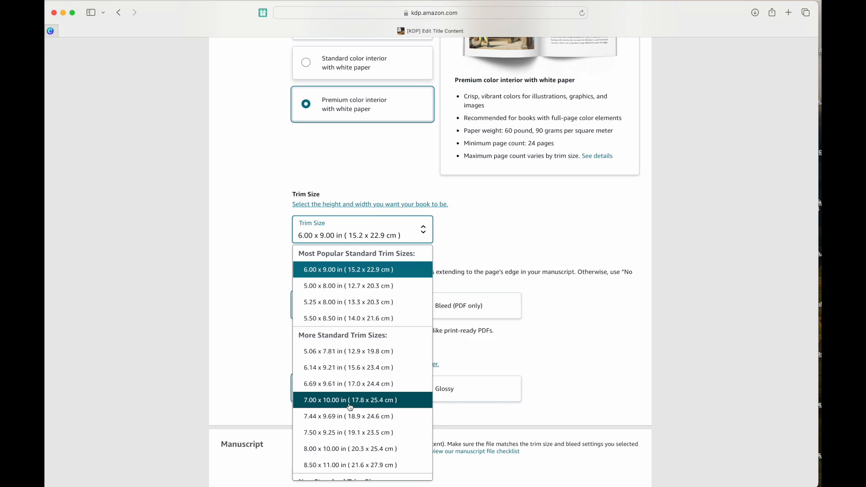
left_click(350, 400)
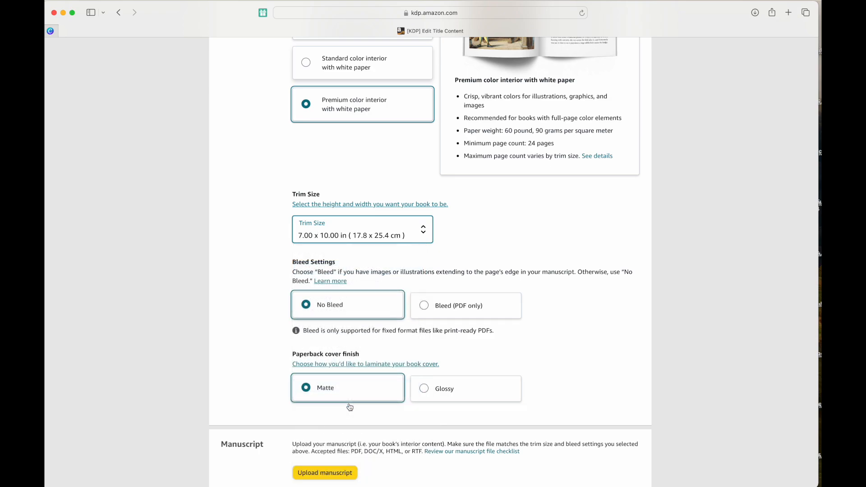
scroll(372, 248, "down", 2)
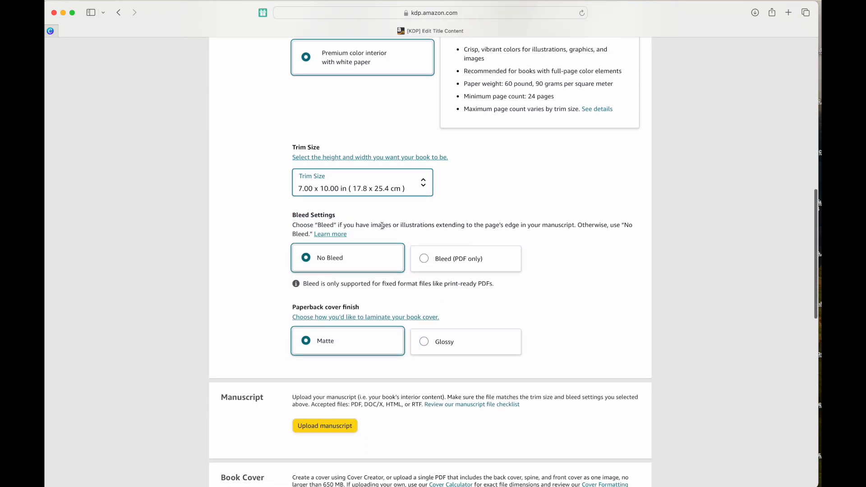
Turn on the Bleed (PDF only) setting for the paperback.
left_click(437, 261)
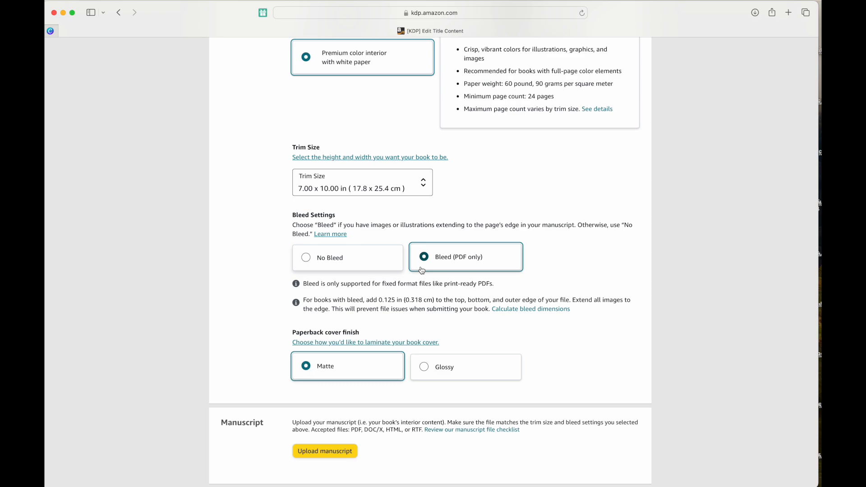
scroll(422, 270, "down", 4)
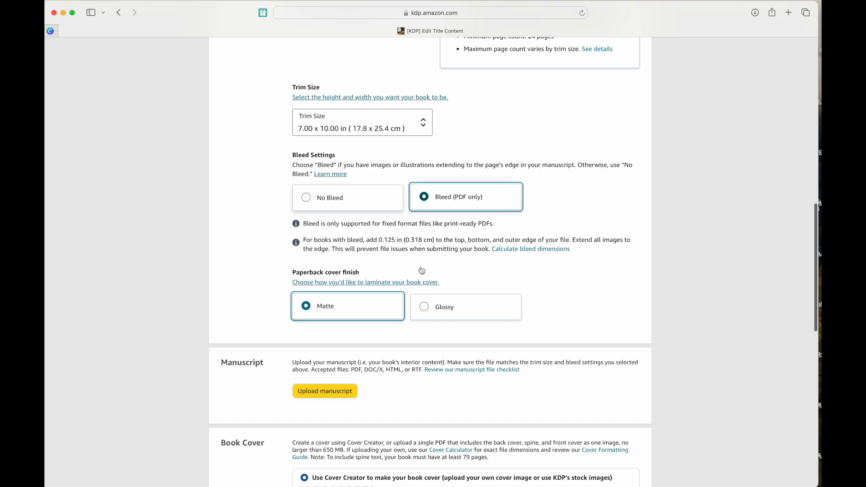
left_click(421, 269)
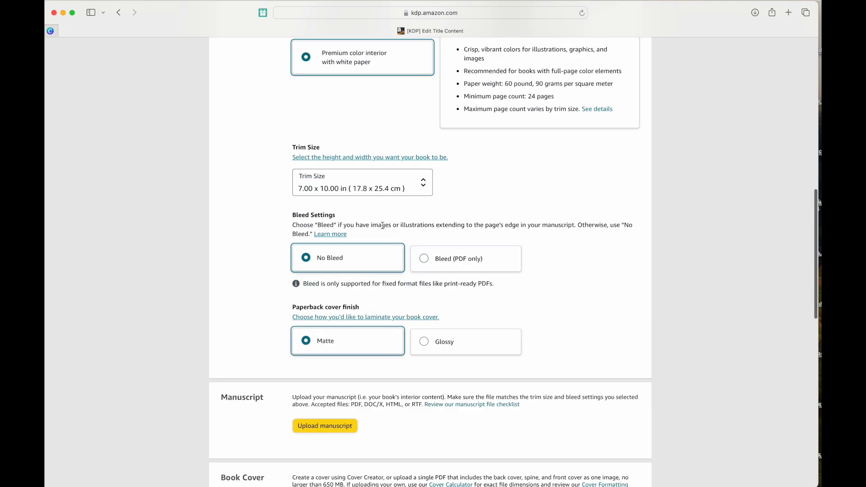
left_click(430, 260)
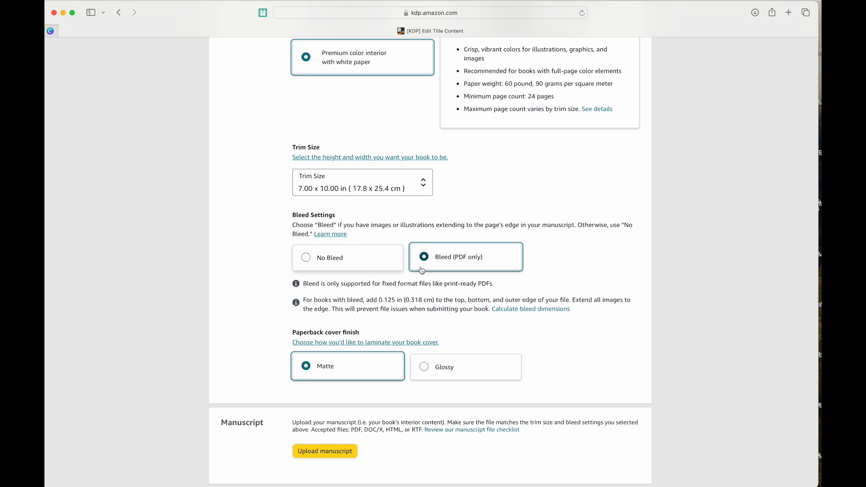
Set the paperback cover finish to Glossy, after briefly trying Matte.
scroll(421, 269, "down", 5)
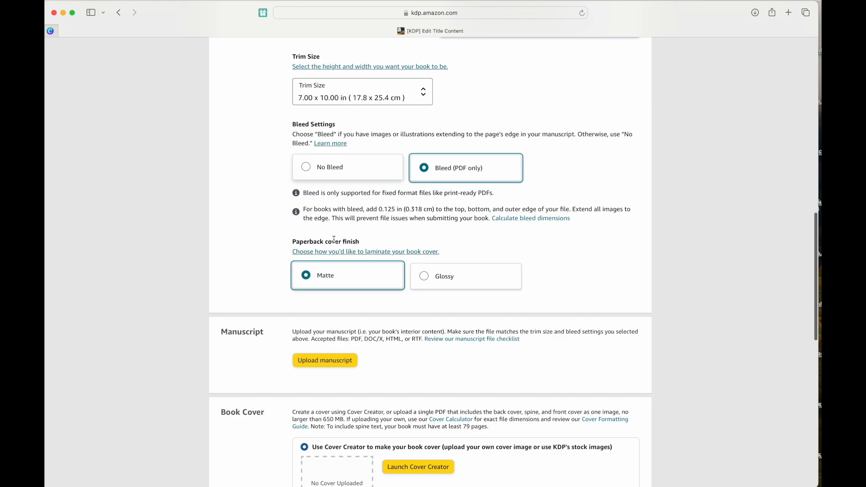
left_click(424, 276)
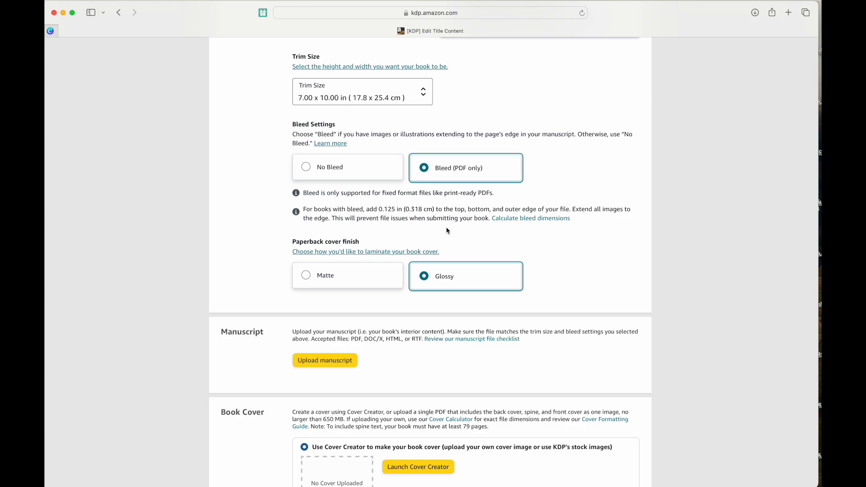
left_click(328, 279)
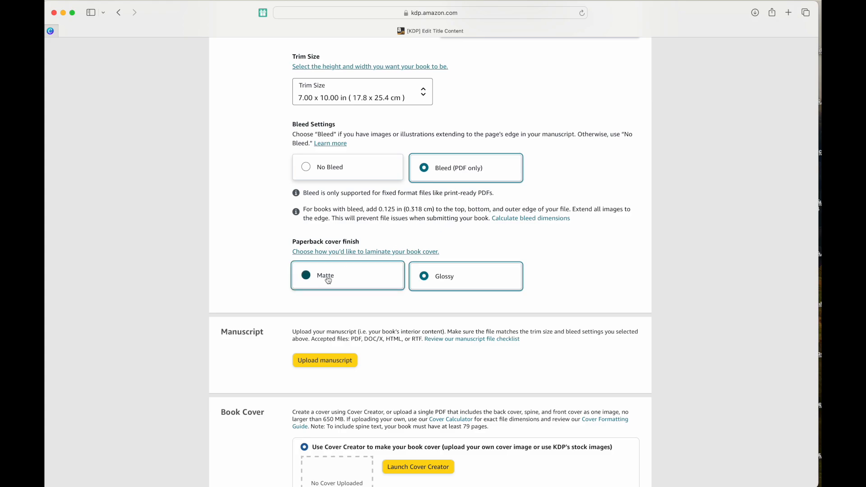
left_click(464, 277)
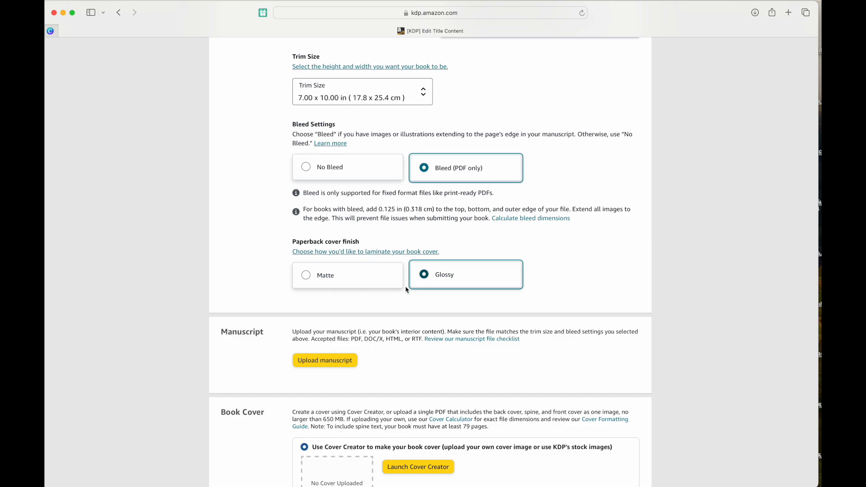
scroll(339, 360, "down", 1)
scroll(340, 359, "up", 1)
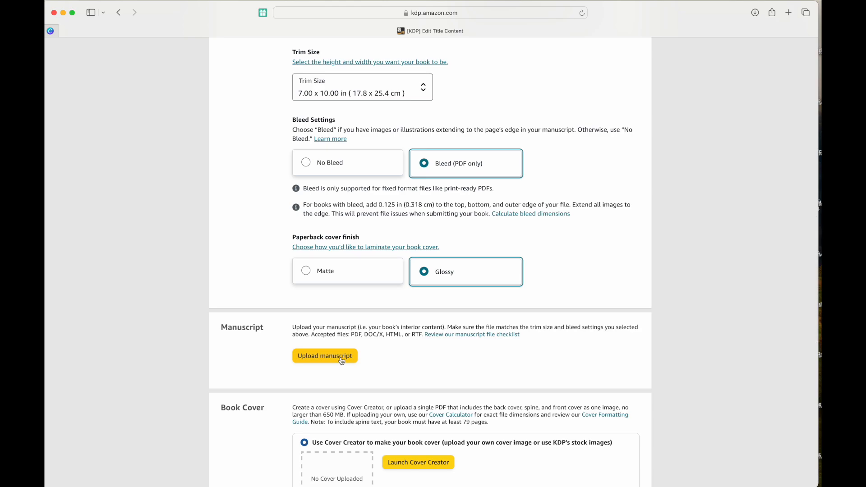
Upload the book PDF from the Downloads folder as the paperback manuscript file.
left_click(343, 359)
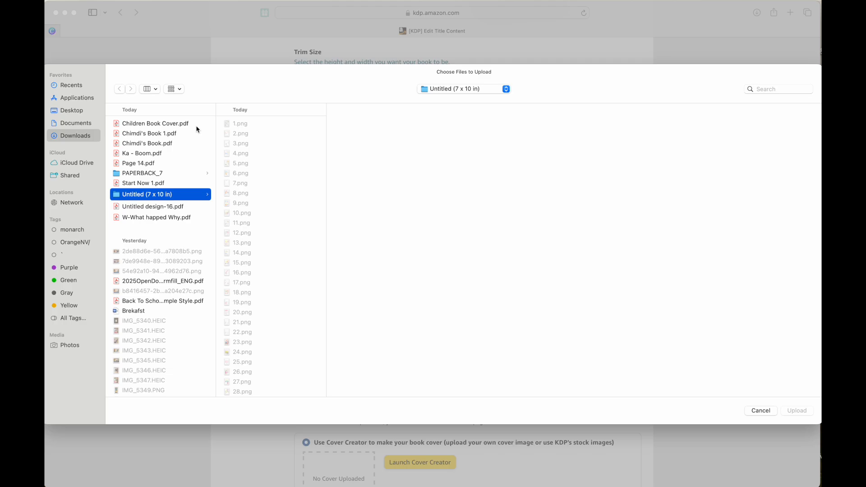
left_click(149, 143)
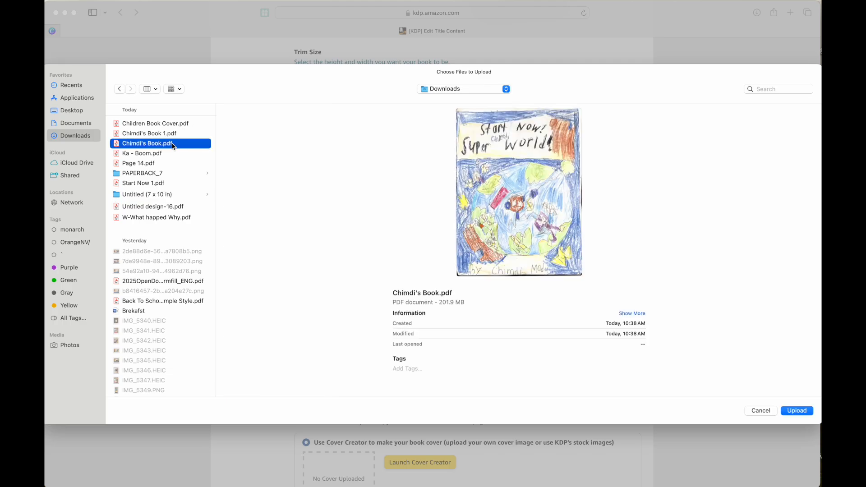
double_click(173, 145)
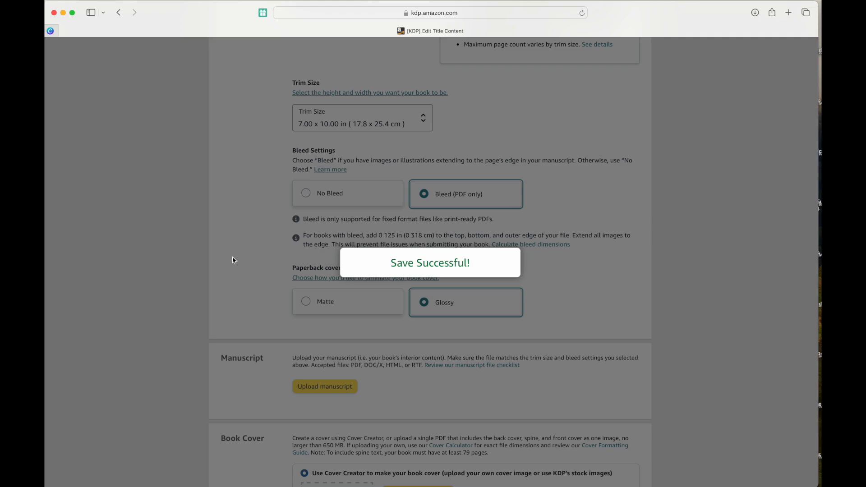
Scroll the Manuscript and Book Cover sections until 'Manuscript uploaded successfully' appears.
scroll(232, 260, "down", 5)
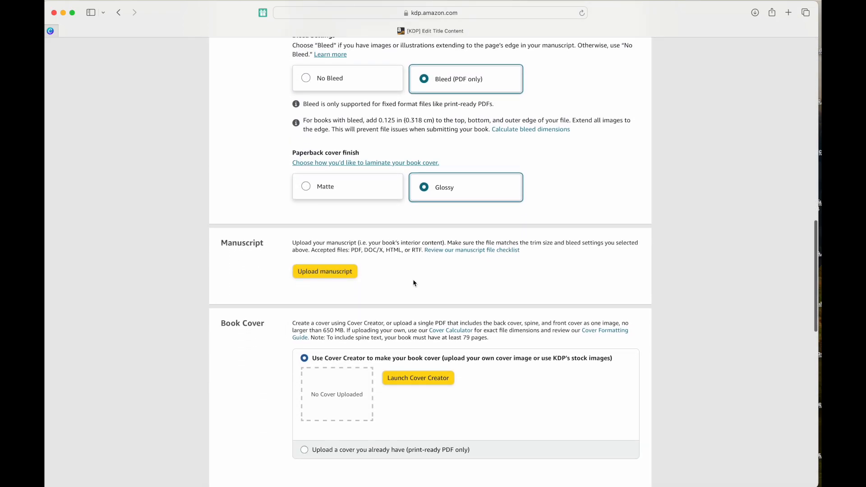
scroll(471, 294, "down", 2)
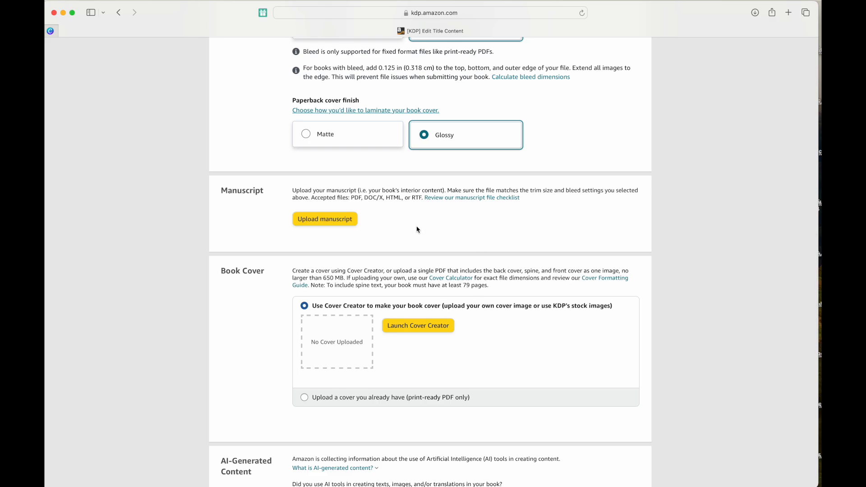
scroll(418, 230, "up", 1)
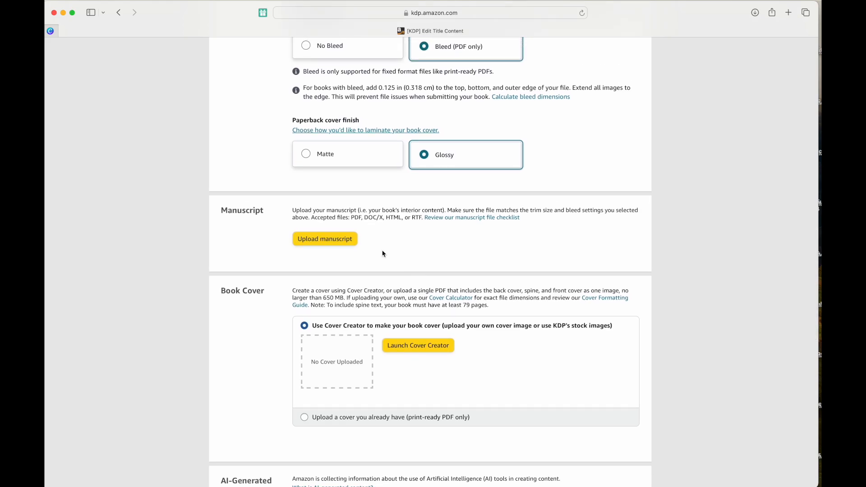
scroll(383, 254, "up", 1)
scroll(383, 253, "down", 1)
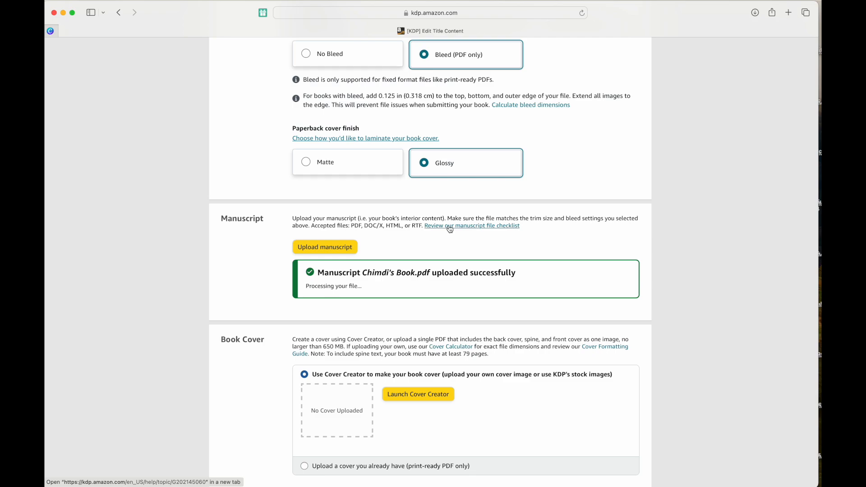
scroll(450, 229, "down", 5)
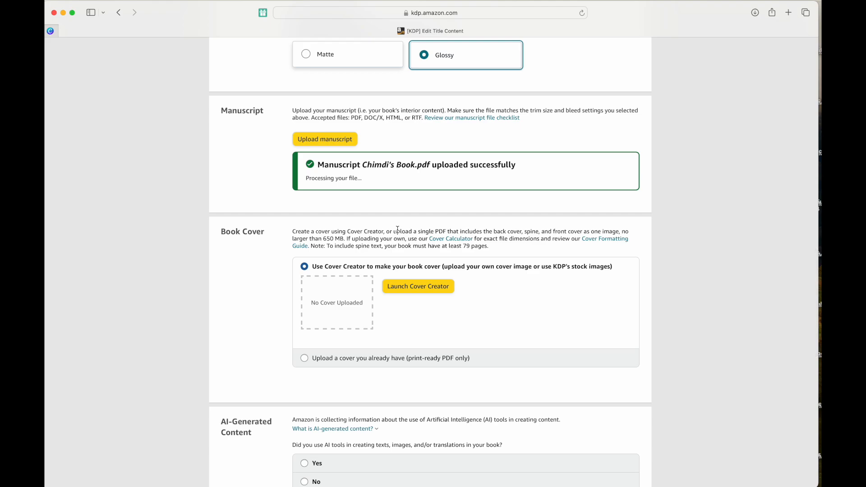
Upload 'Children Book Cover.pdf' as a print-ready cover PDF.
left_click(319, 363)
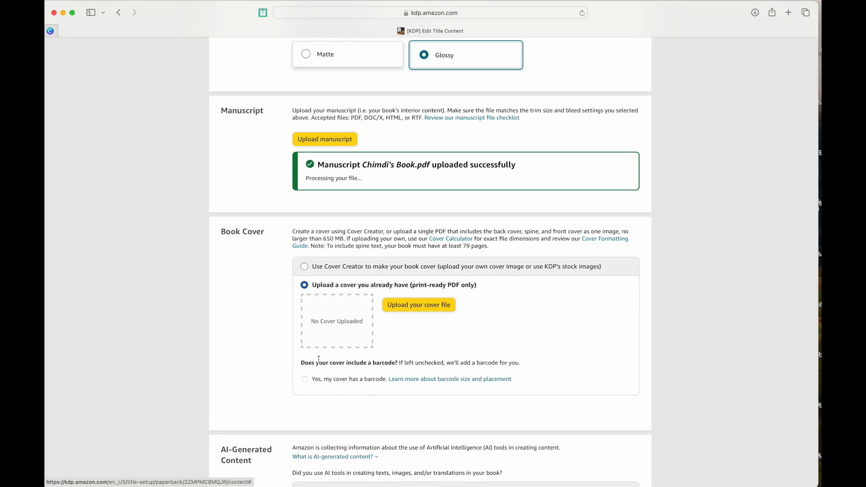
left_click(424, 309)
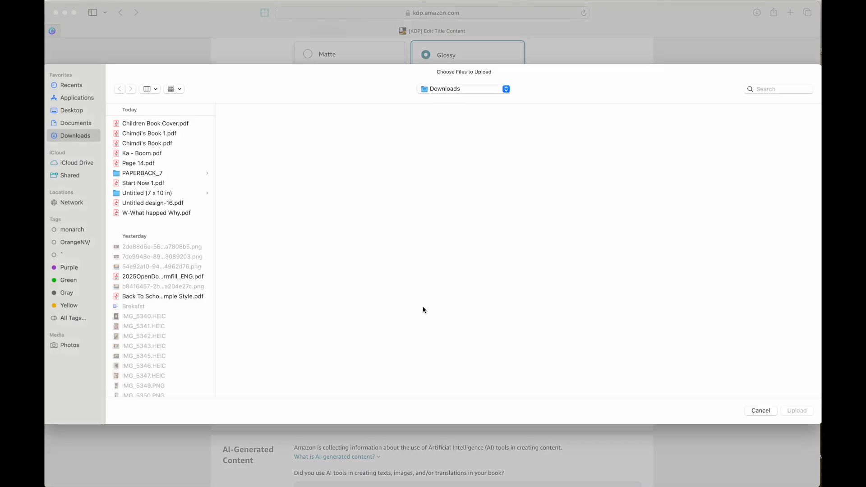
double_click(182, 124)
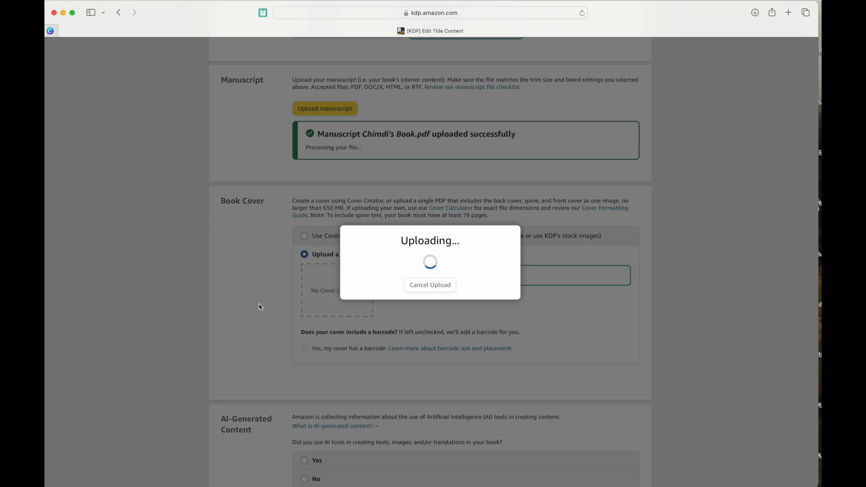
Scroll past the Book Cover section to the AI-Generated Content question.
scroll(259, 308, "down", 5)
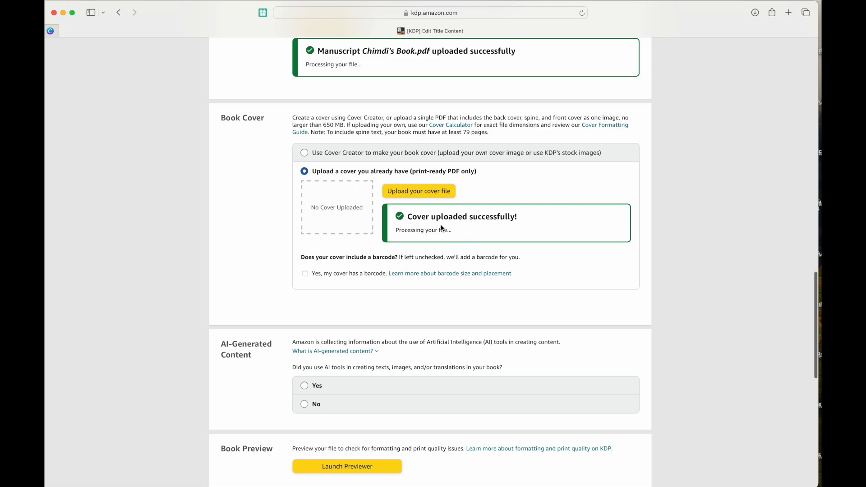
scroll(441, 227, "down", 5)
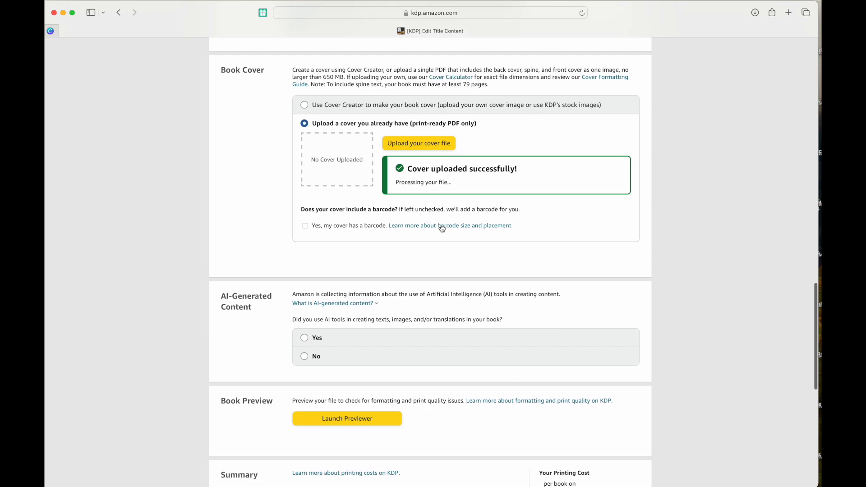
scroll(305, 212, "down", 2)
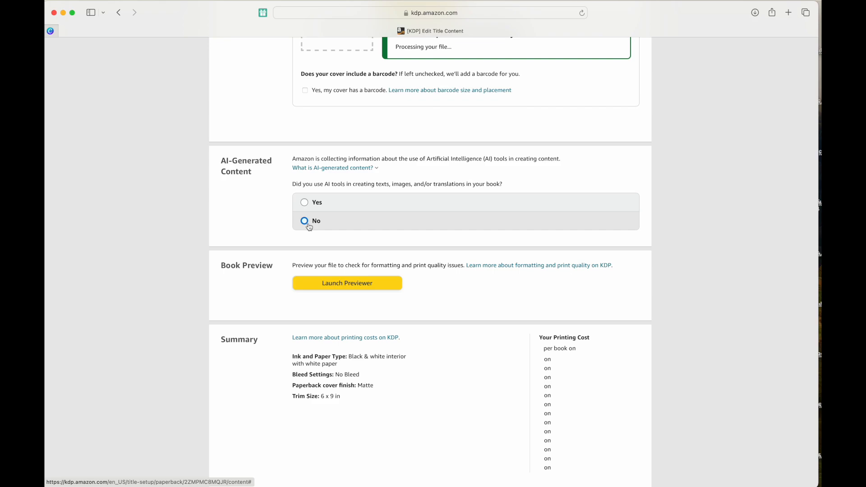
Answer No to AI-generated content, after briefly trying Yes, and launch the print previewer.
left_click(309, 226)
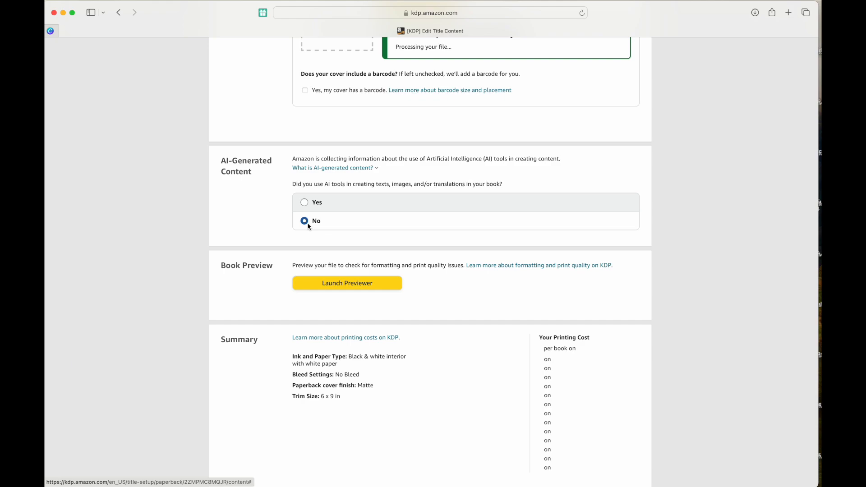
left_click(305, 202)
left_click(416, 219)
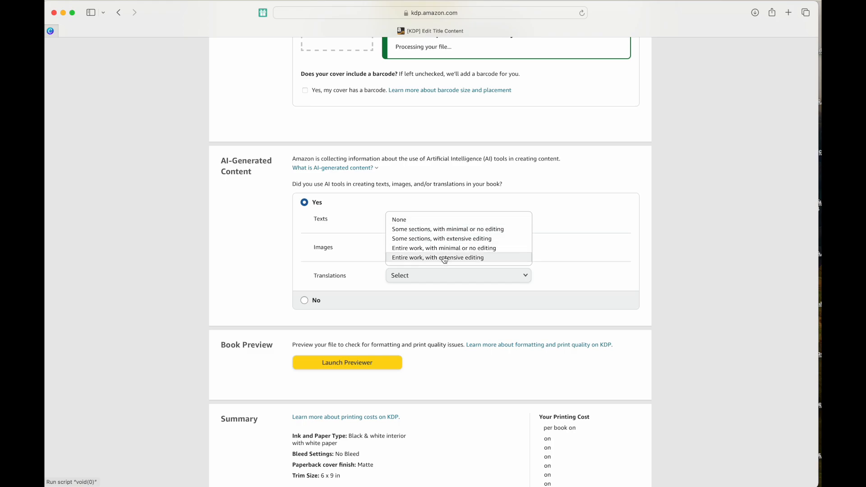
left_click(418, 209)
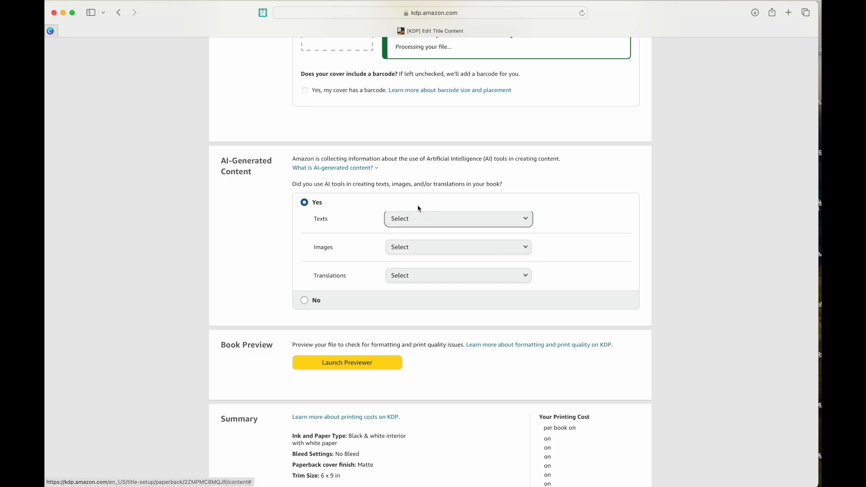
left_click(359, 172)
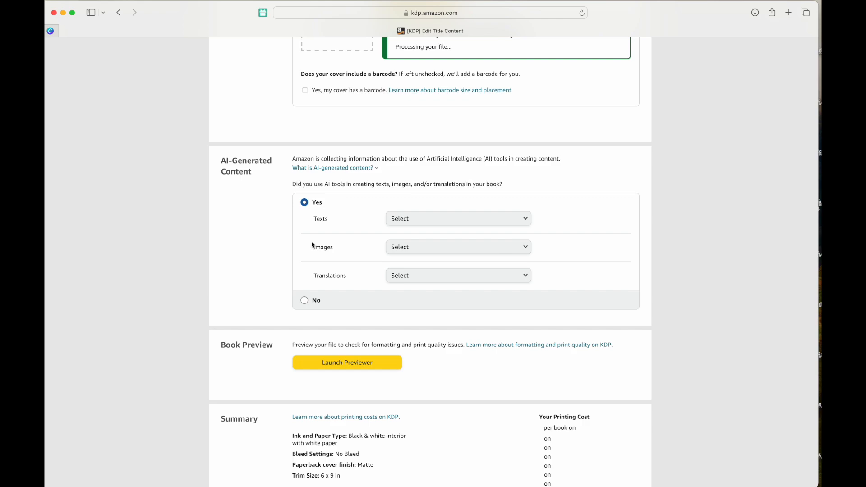
left_click(304, 300)
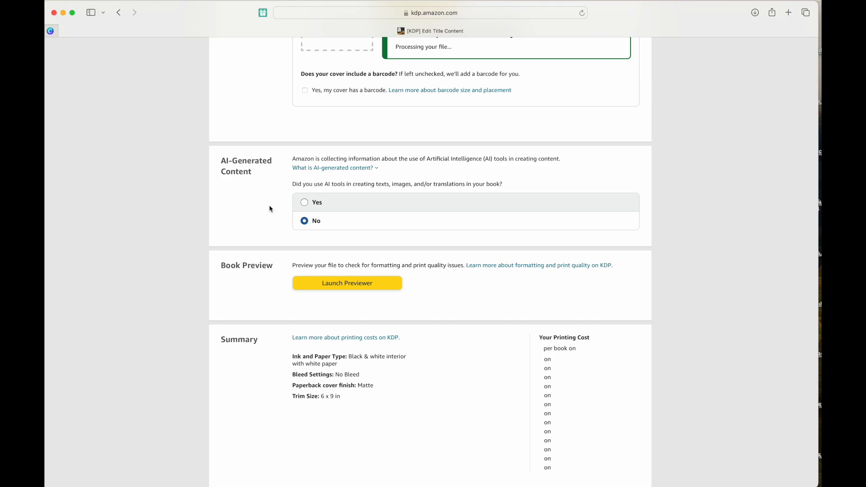
left_click(347, 284)
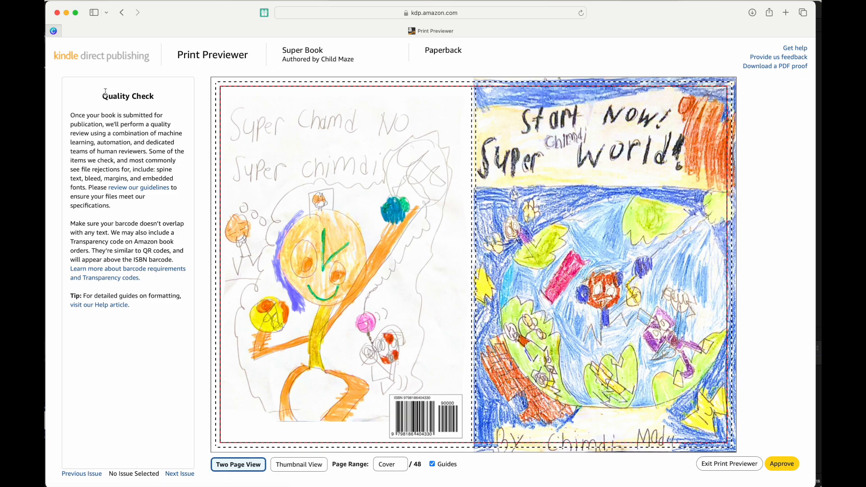
left_click_drag(102, 96, 151, 98)
left_click(152, 96)
mouse_move(723, 274)
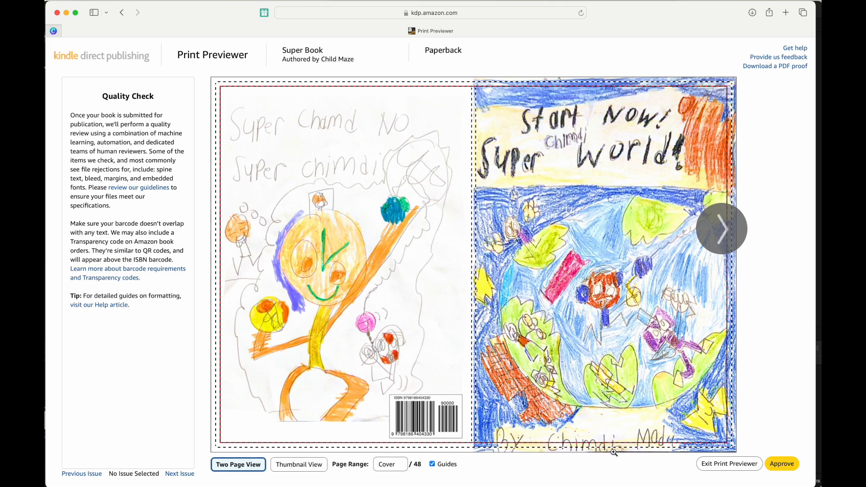
mouse_move(486, 92)
mouse_move(482, 447)
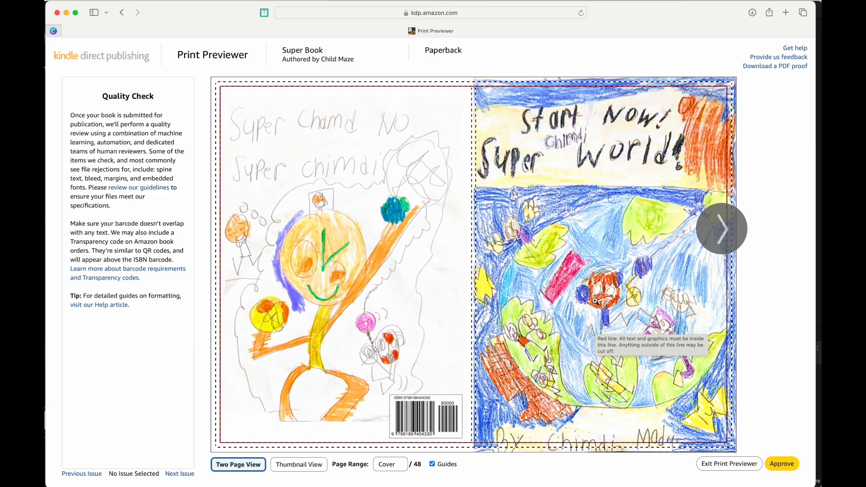
Page through the Two Page View preview from the cover to page 48 of 48.
left_click(725, 225)
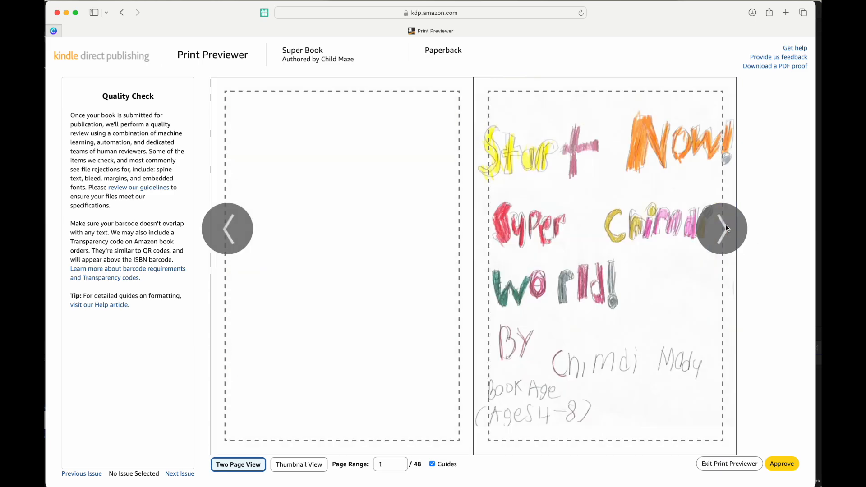
left_click(726, 226)
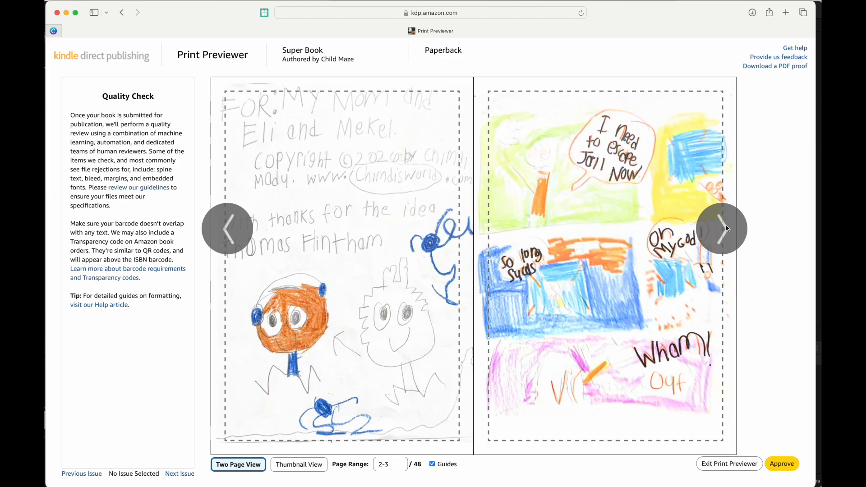
left_click(726, 226)
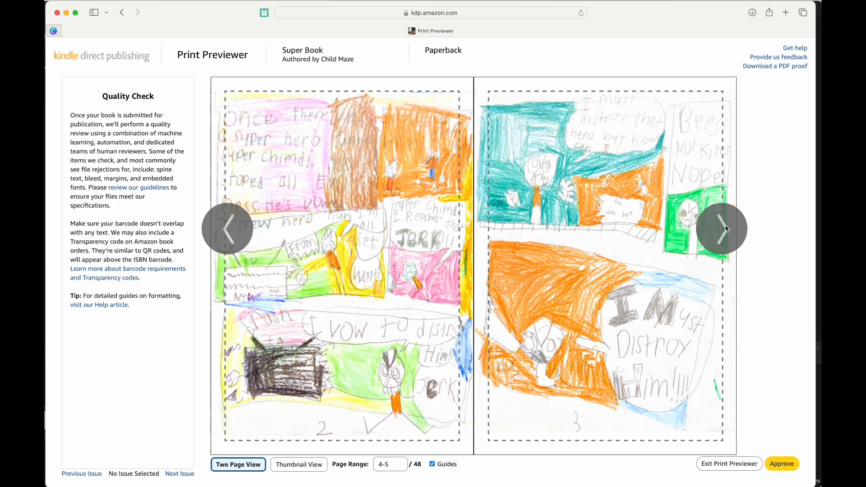
left_click(727, 229)
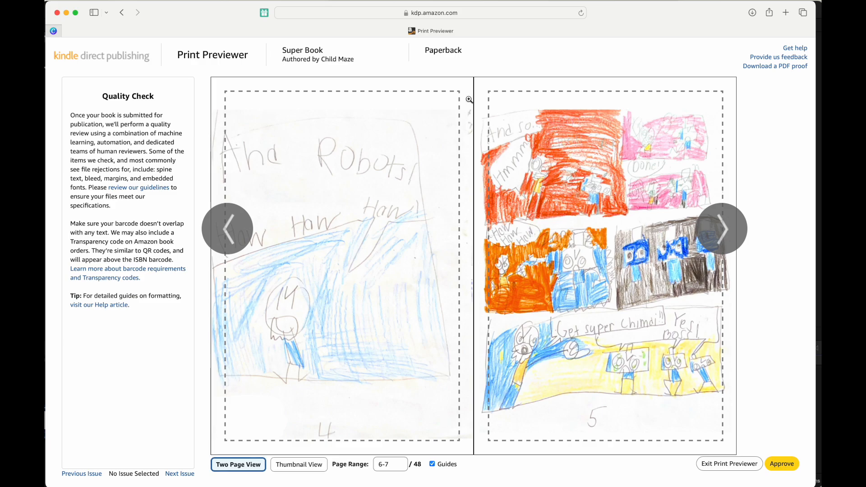
left_click(706, 248)
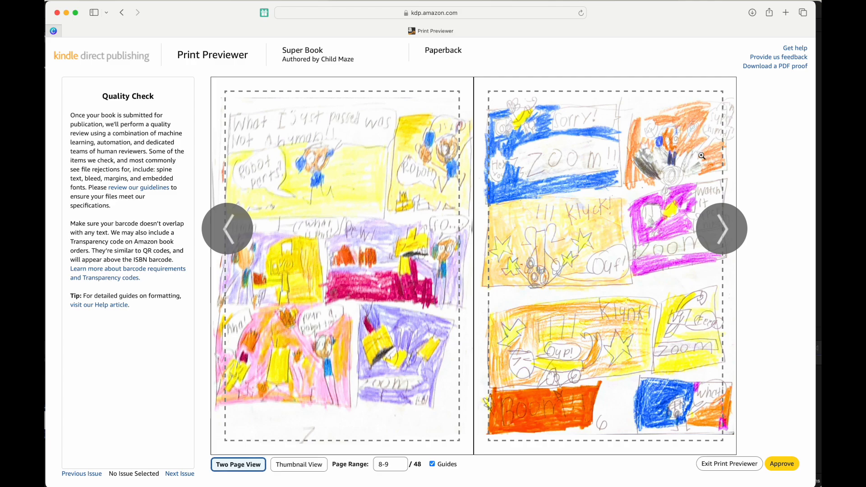
left_click(726, 227)
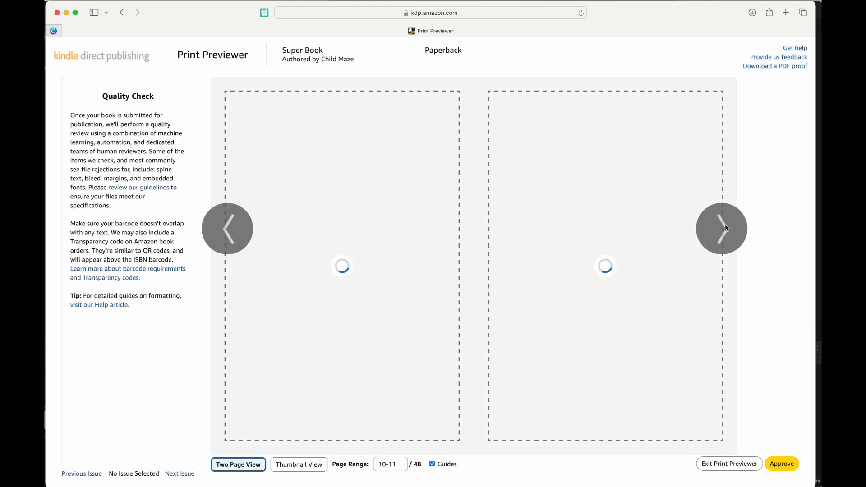
left_click(726, 228)
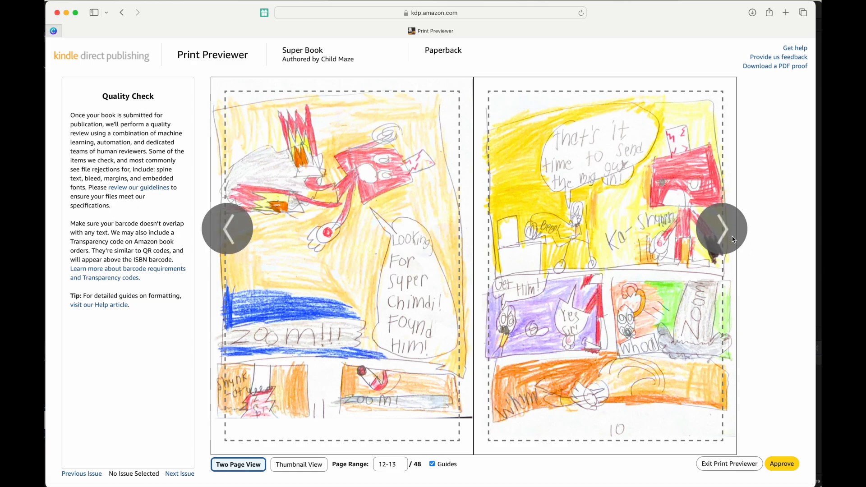
left_click(731, 229)
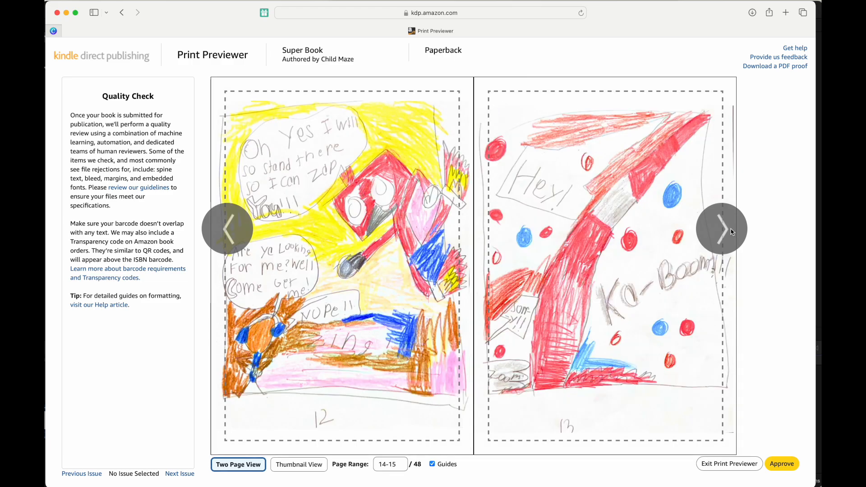
left_click(731, 232)
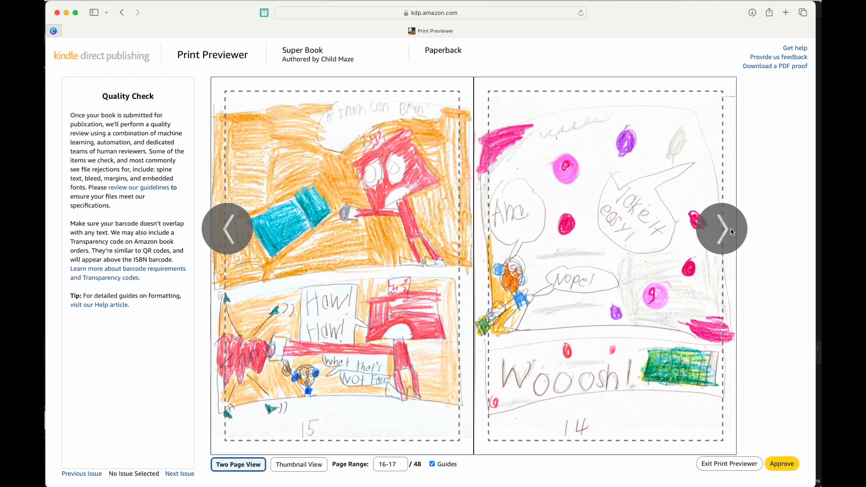
left_click(733, 230)
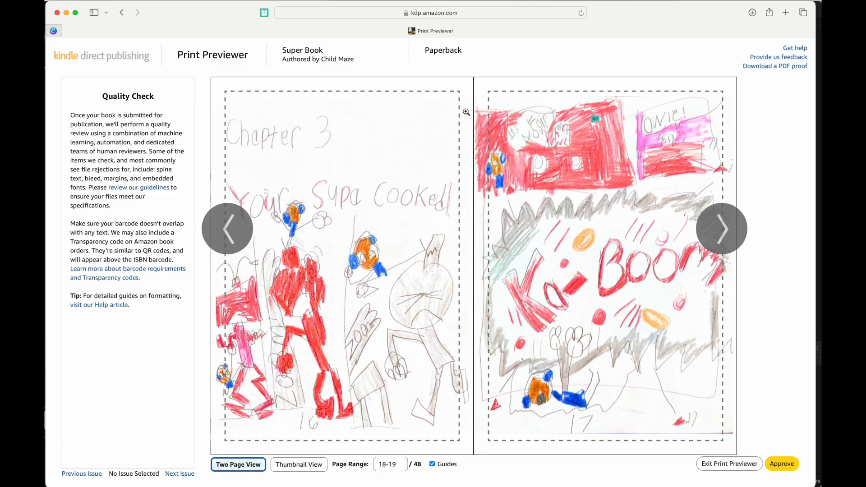
left_click(730, 242)
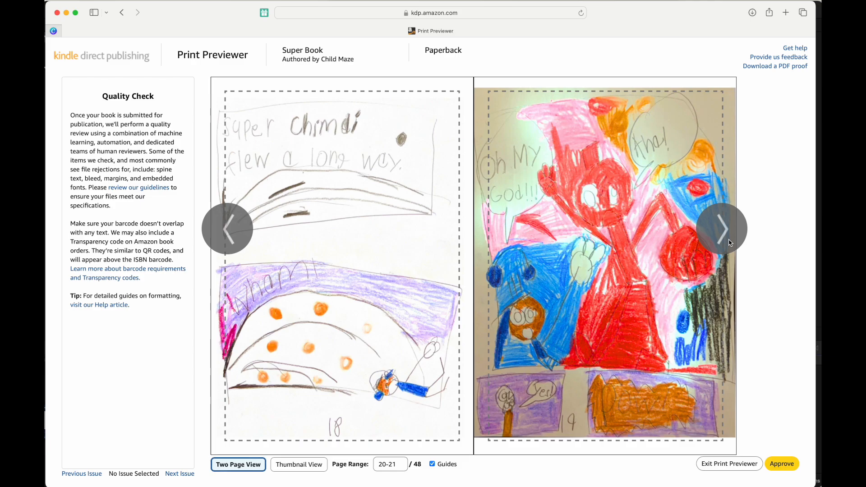
left_click(730, 242)
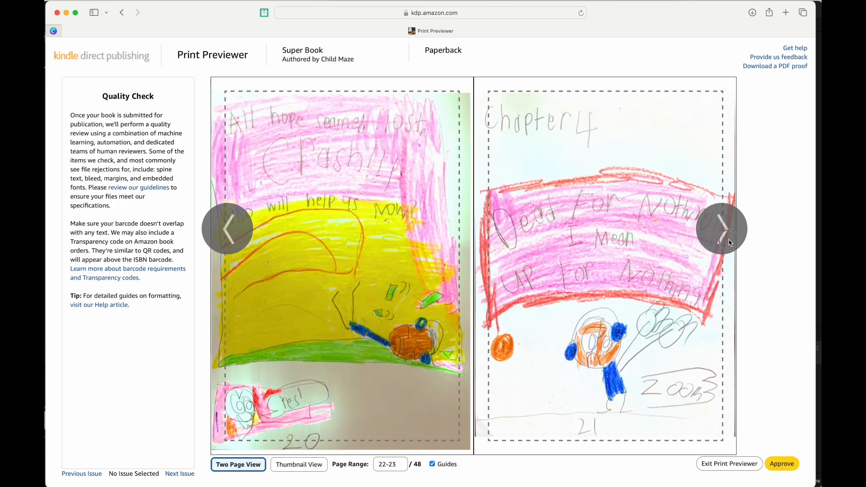
left_click(730, 242)
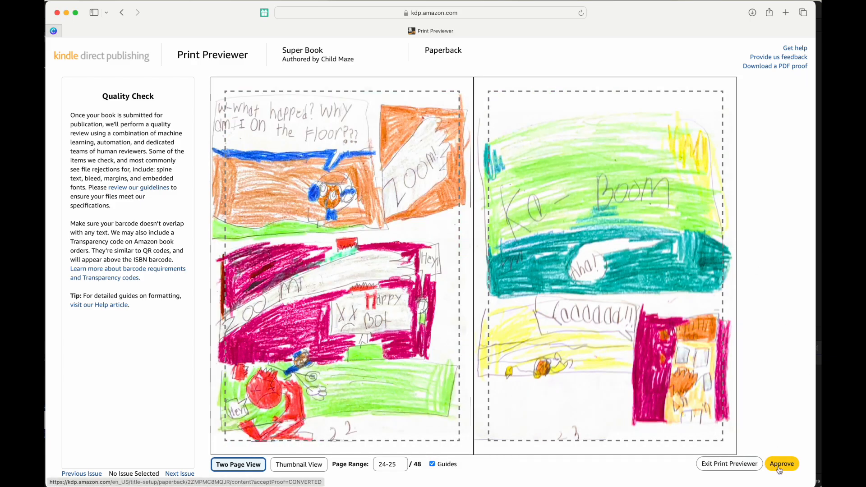
mouse_move(722, 257)
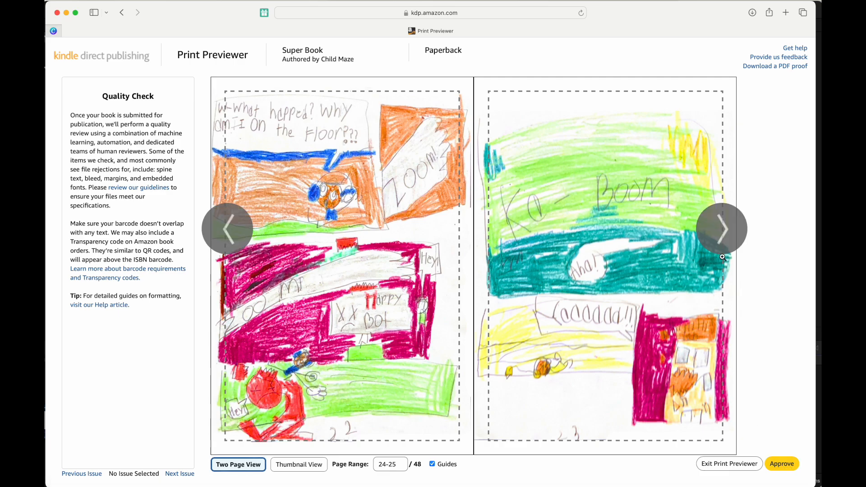
left_click(726, 241)
left_click(727, 240)
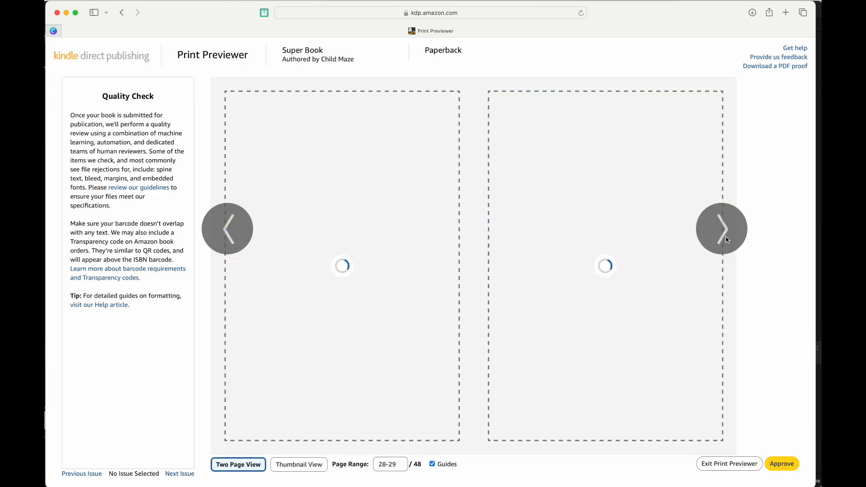
left_click(727, 240)
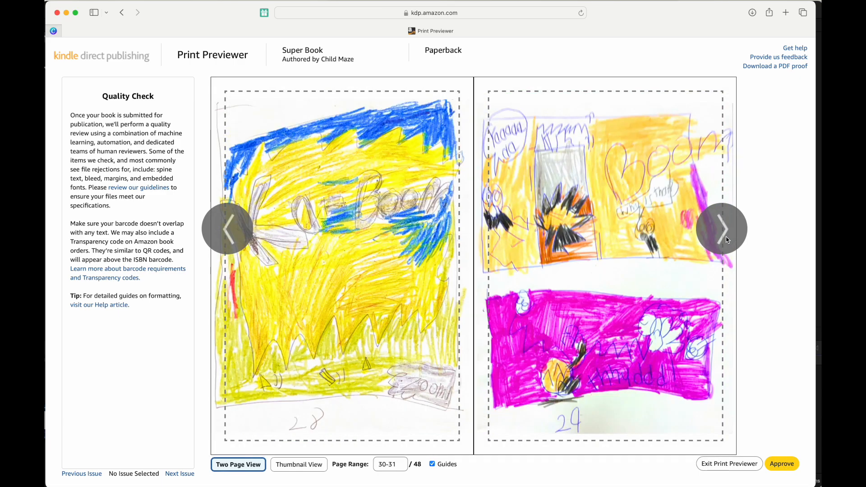
left_click(727, 239)
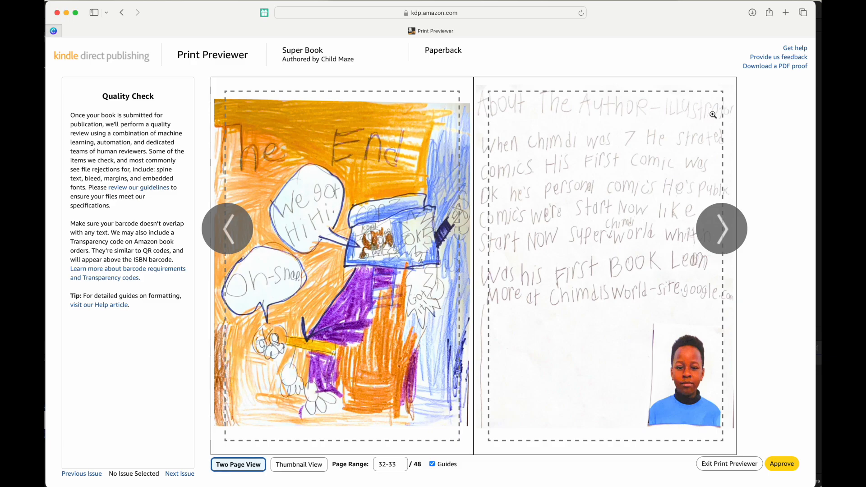
left_click(730, 234)
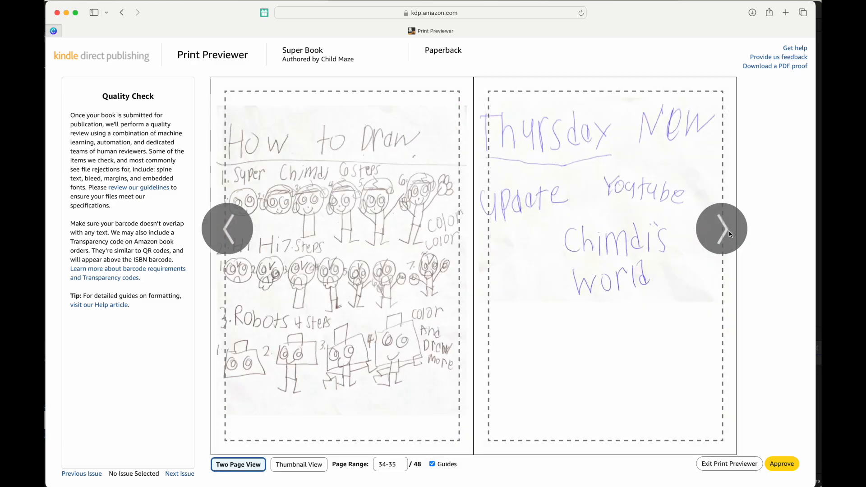
left_click(729, 234)
left_click(729, 234)
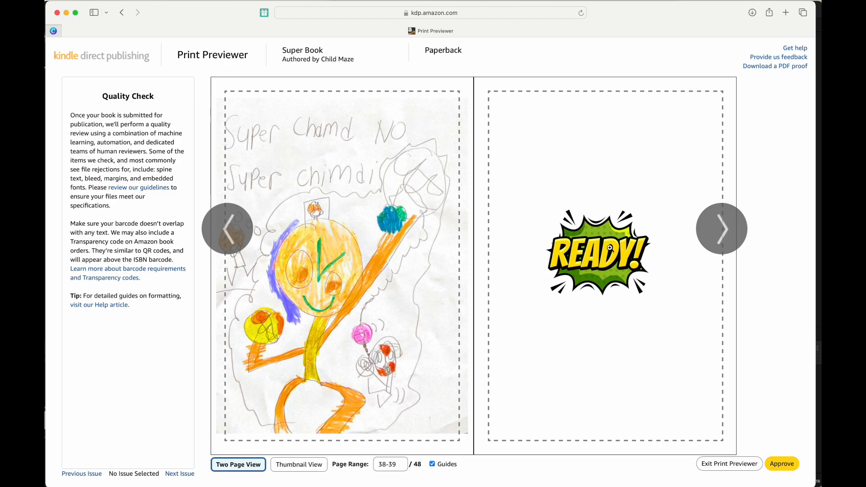
mouse_move(617, 263)
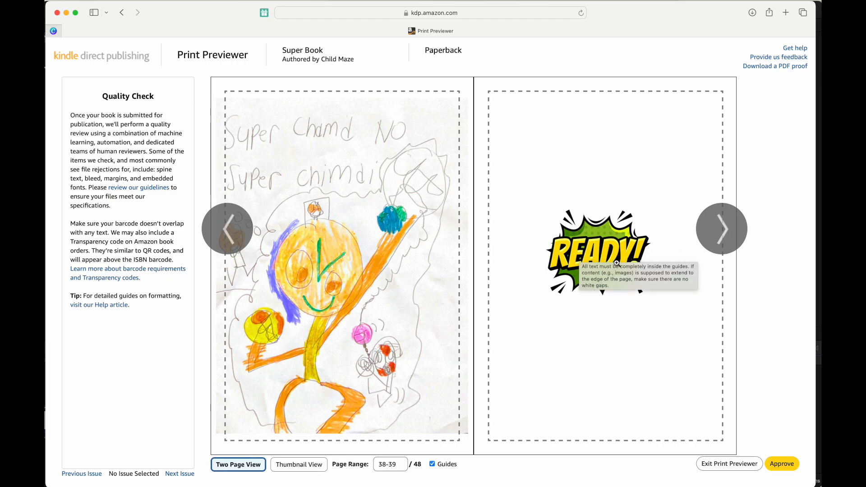
left_click(725, 243)
left_click(722, 242)
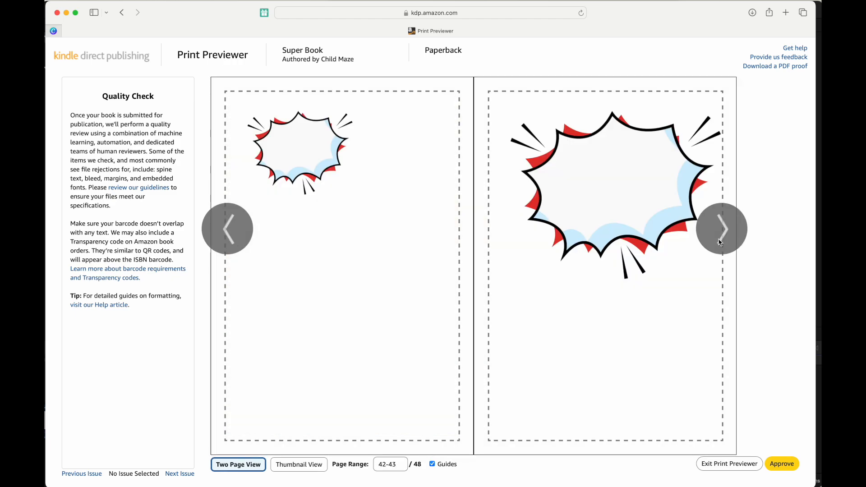
left_click(721, 243)
left_click(721, 242)
left_click(721, 243)
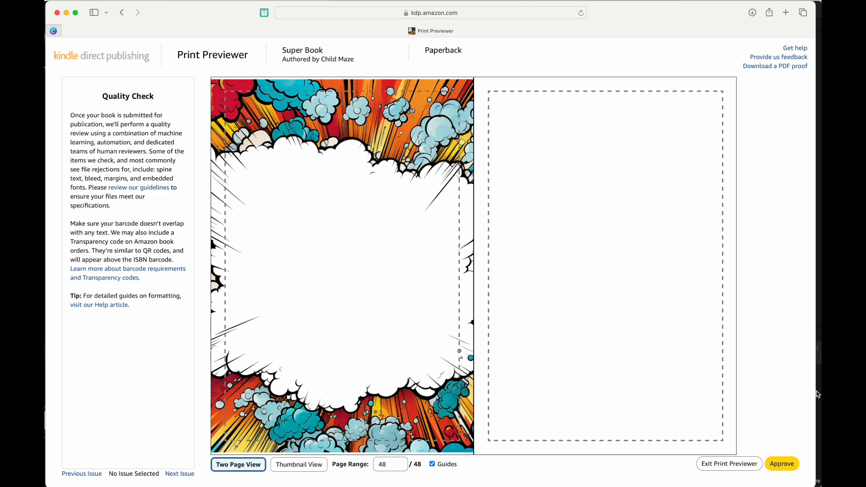
Approve the print preview and scroll down the Paperback Content page to the summary.
left_click(787, 466)
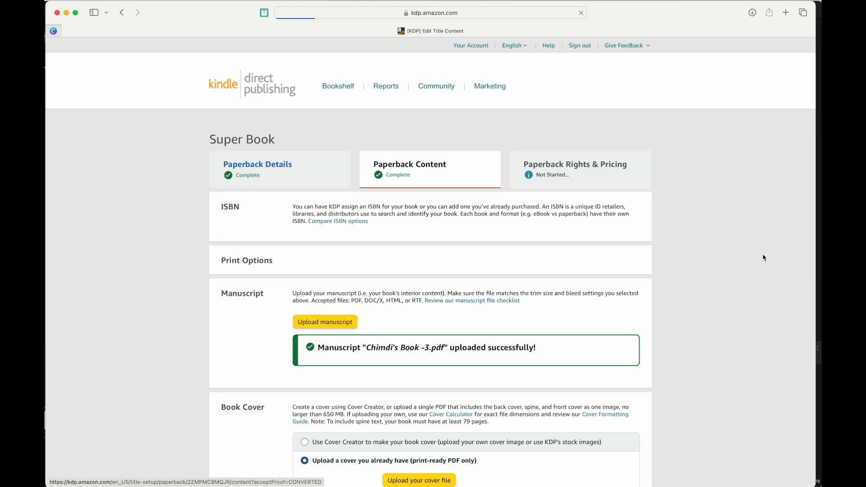
scroll(741, 290, "down", 5)
scroll(741, 290, "down", 15)
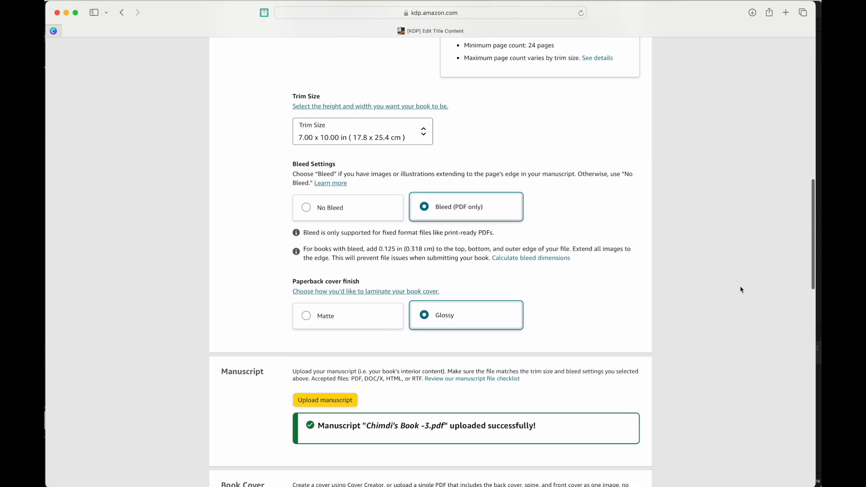
scroll(741, 290, "down", 3)
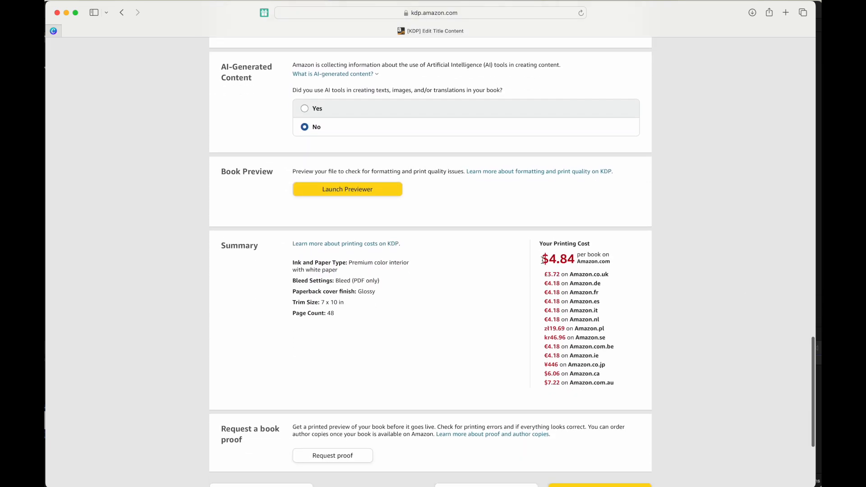
Highlight the $4.84 per-book printing cost in the summary.
left_click_drag(544, 259, 601, 260)
left_click(601, 261)
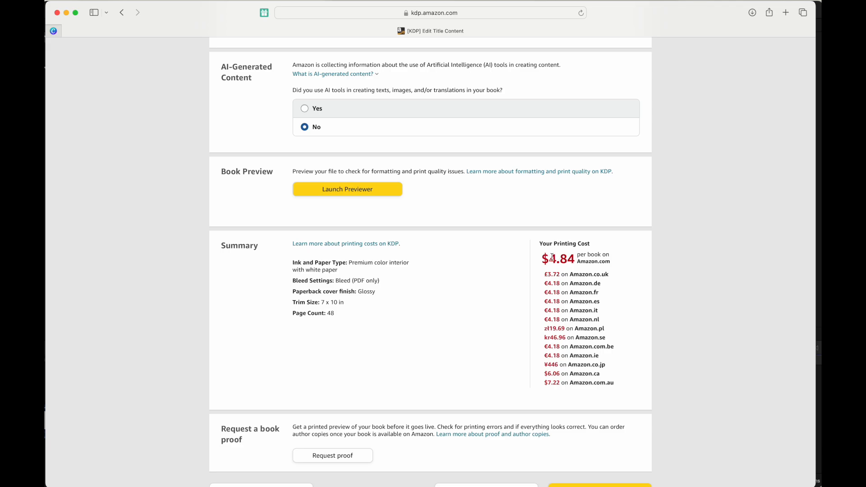
left_click_drag(550, 258, 598, 257)
left_click(582, 251)
scroll(582, 251, "down", 2)
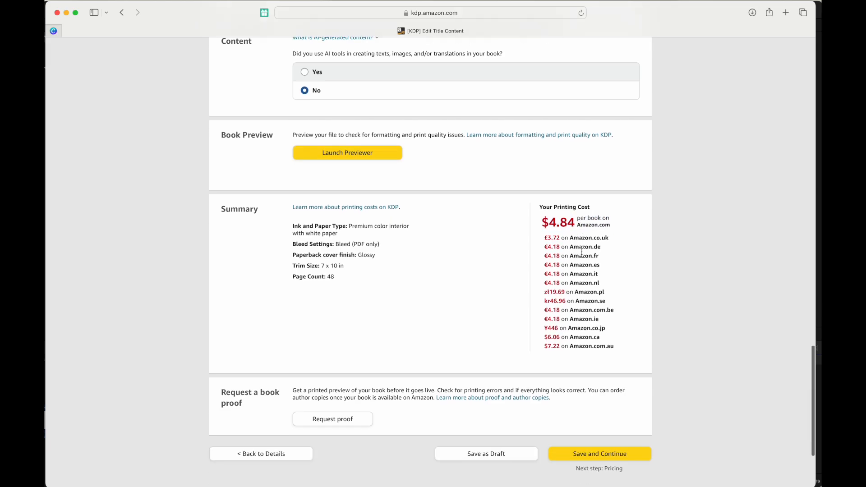
left_click_drag(547, 220, 574, 216)
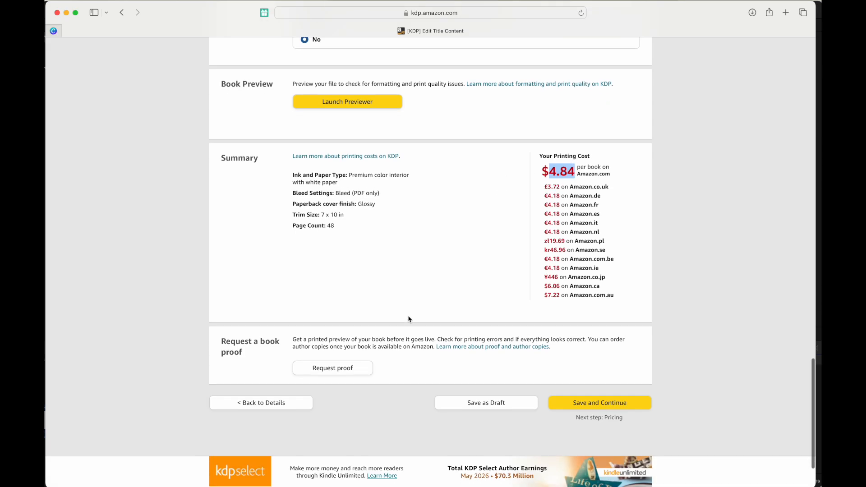
Request a proof copy with Amazon.com as the marketplace and check its total cost.
left_click(333, 371)
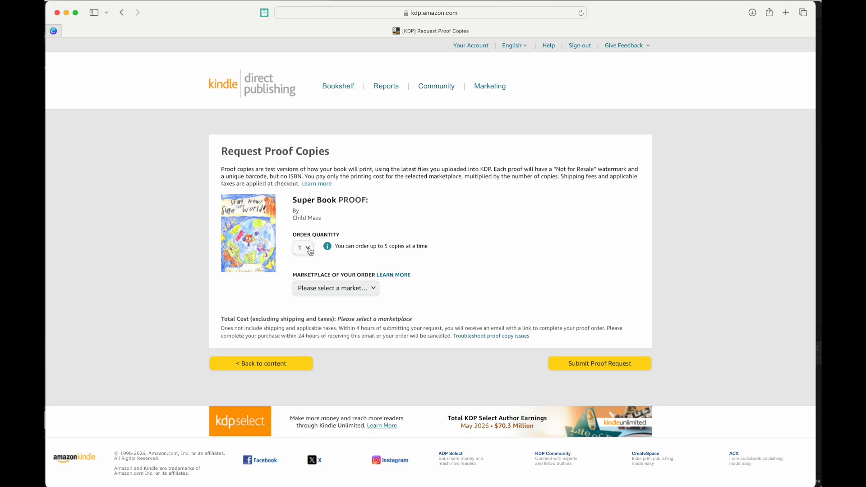
left_click(373, 289)
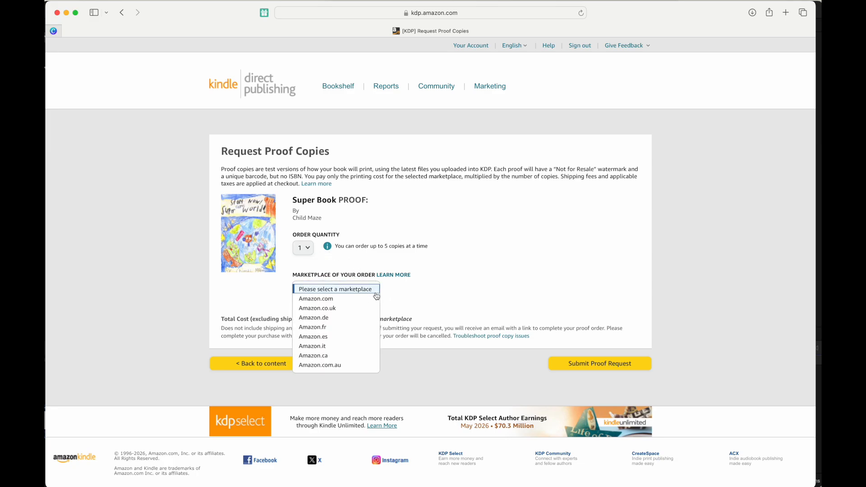
left_click(364, 299)
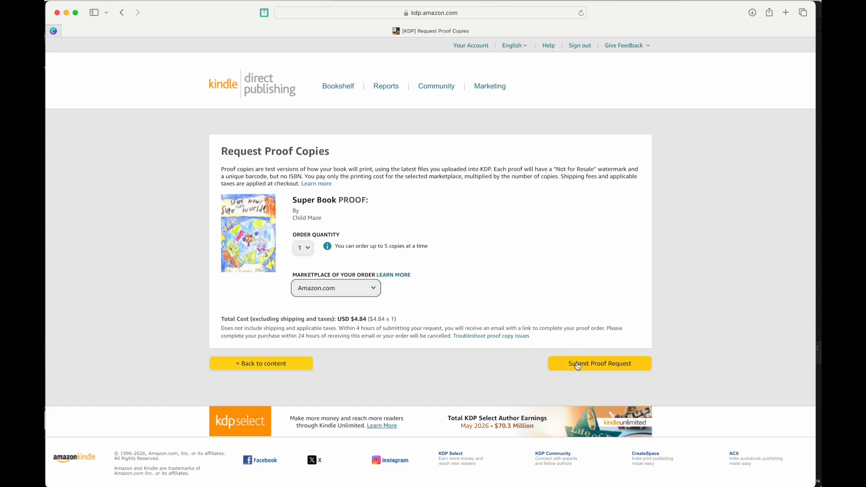
left_click_drag(338, 319, 378, 318)
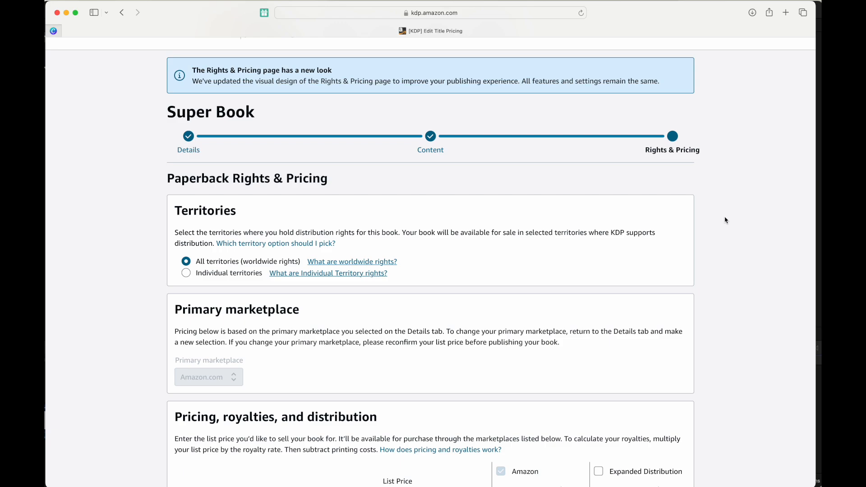
scroll(699, 196, "down", 3)
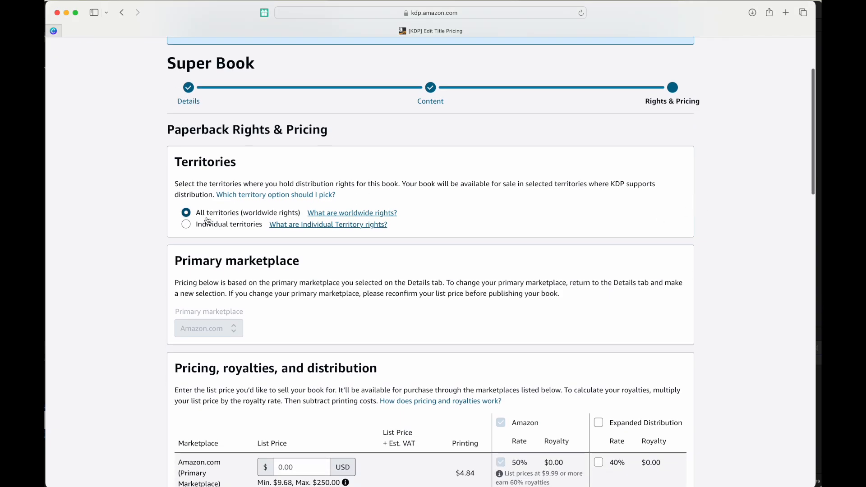
scroll(190, 216, "down", 5)
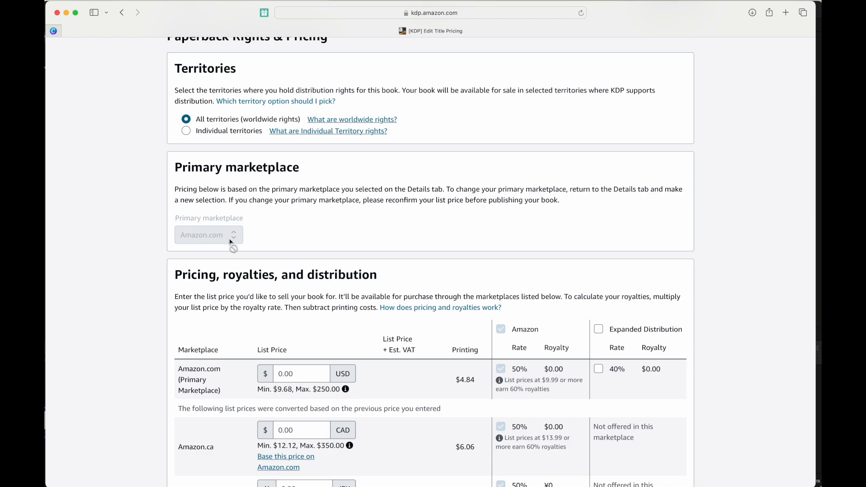
scroll(230, 239, "down", 1)
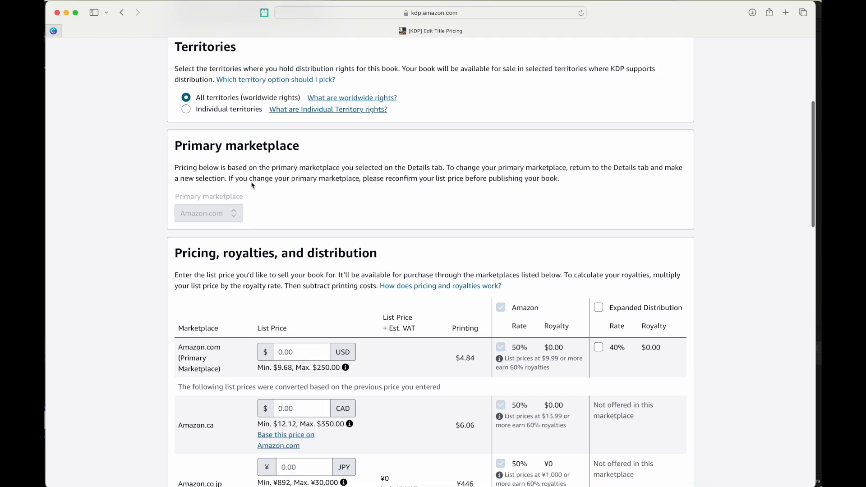
scroll(257, 178, "down", 3)
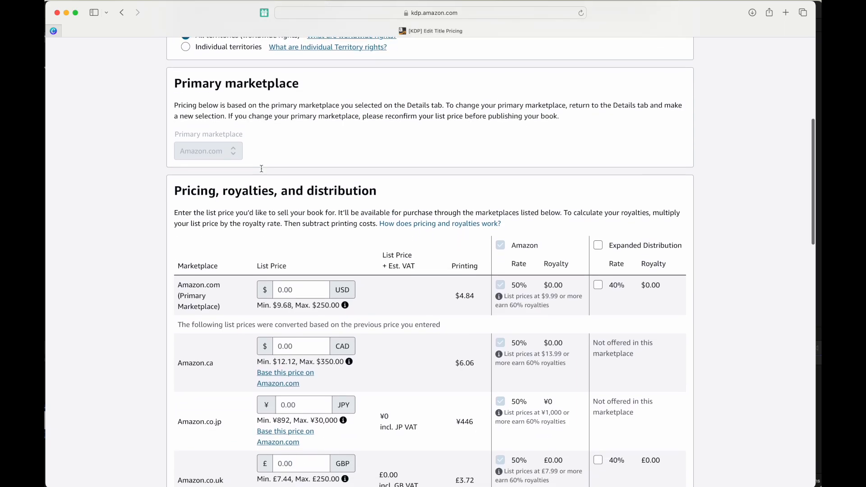
scroll(262, 168, "down", 5)
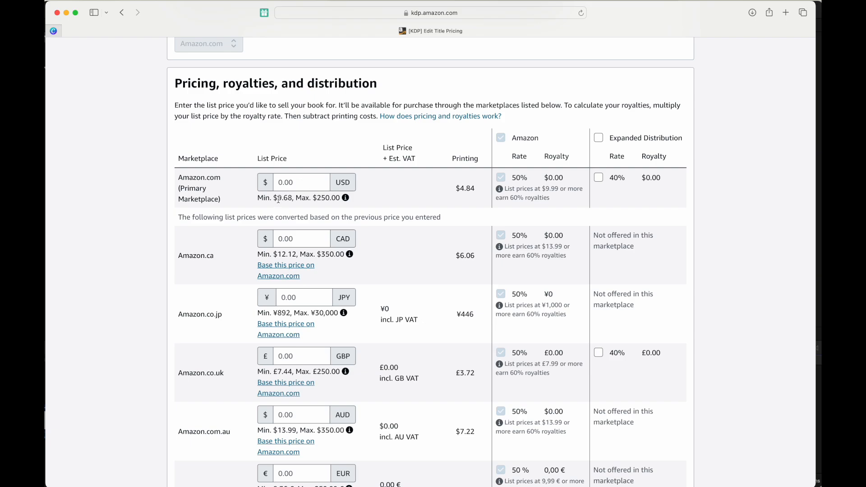
left_click_drag(278, 199, 293, 199)
key("super+c")
Enter 9.68 as the USD list price and check the Amazon.com royalty.
left_click(305, 179)
key("super+v")
left_click_drag(544, 177, 564, 181)
scroll(566, 179, "up", 5)
left_click(539, 181)
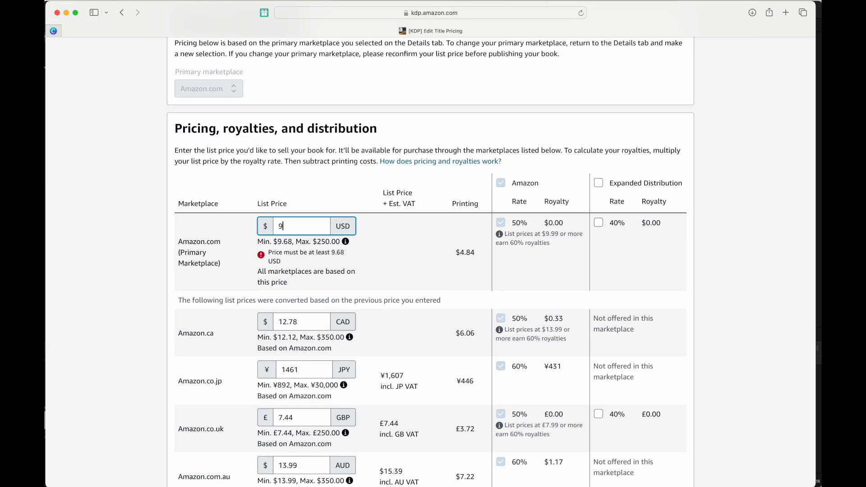
type(".68")
scroll(433, 262, "down", 2)
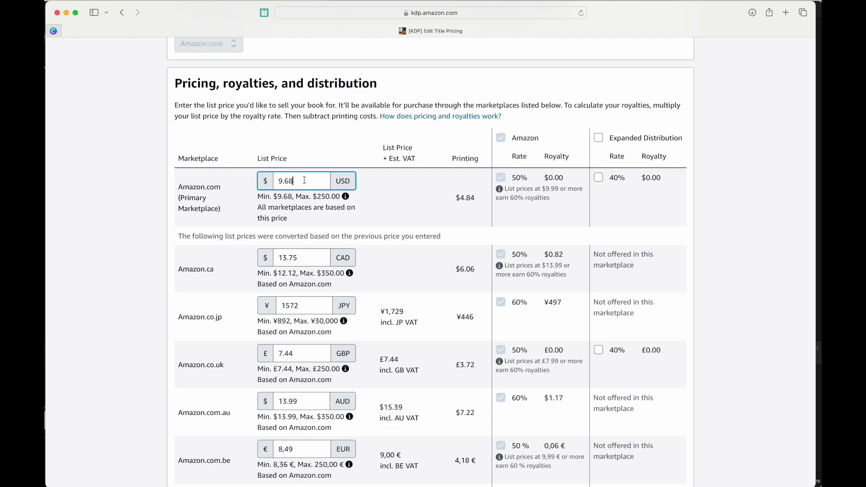
key("Tab")
Check the $9.99 threshold for 60% royalties and change the price to 9.99.
left_click(298, 183)
left_click_drag(544, 177, 562, 180)
scroll(565, 179, "up", 5)
left_click(540, 181)
scroll(562, 181, "down", 5)
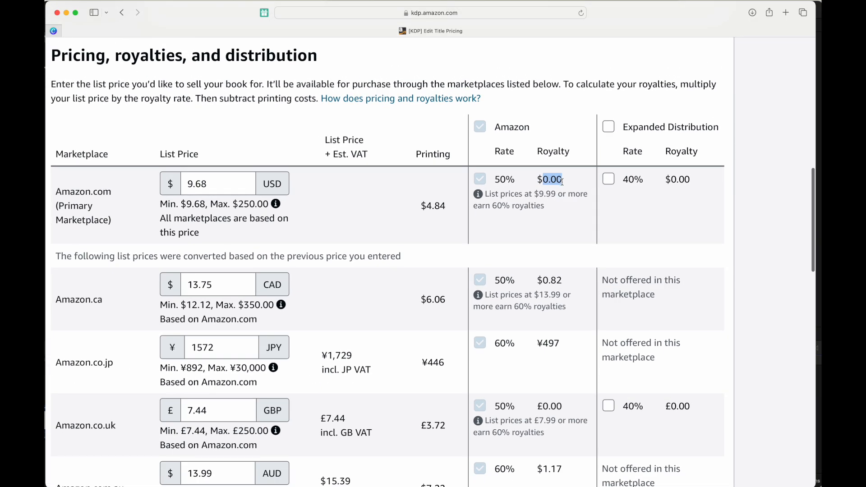
scroll(562, 181, "down", 3)
left_click(449, 201)
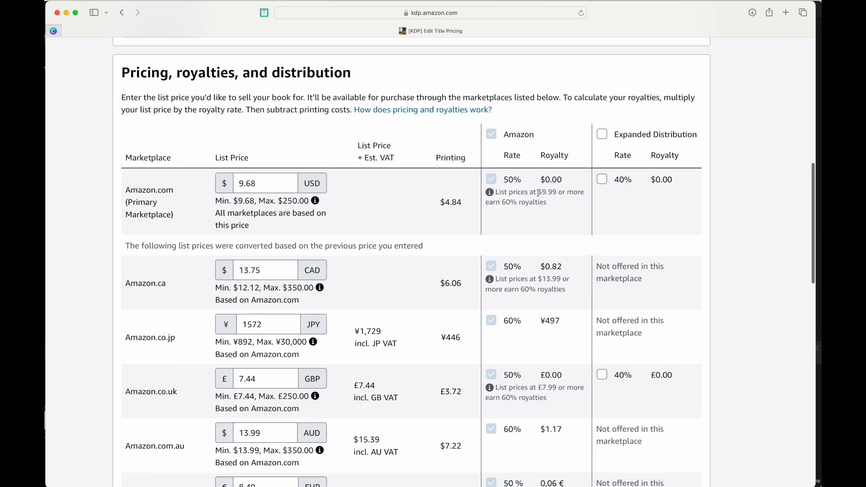
left_click_drag(538, 192, 558, 193)
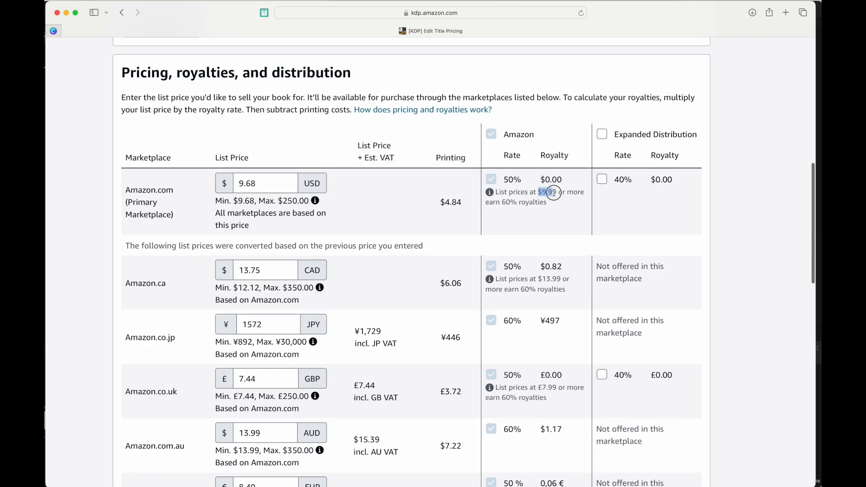
left_click(272, 180)
key("BackSpace")
key("BackSpace")
type("9")
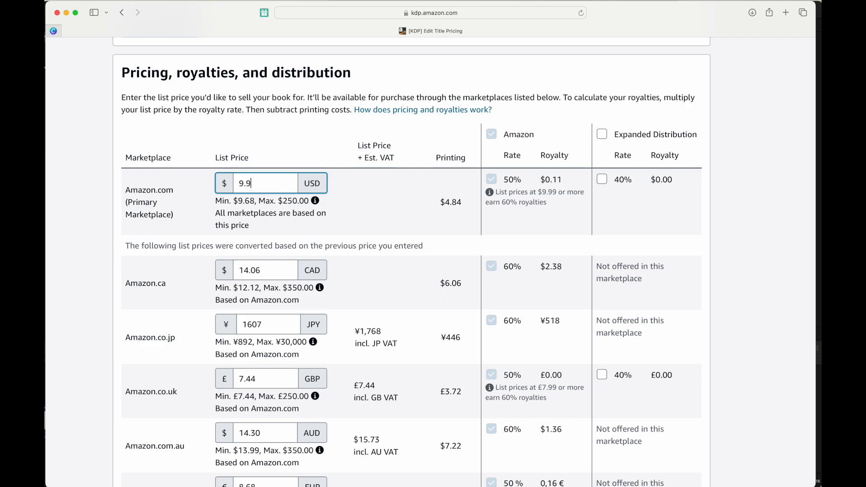
type("9")
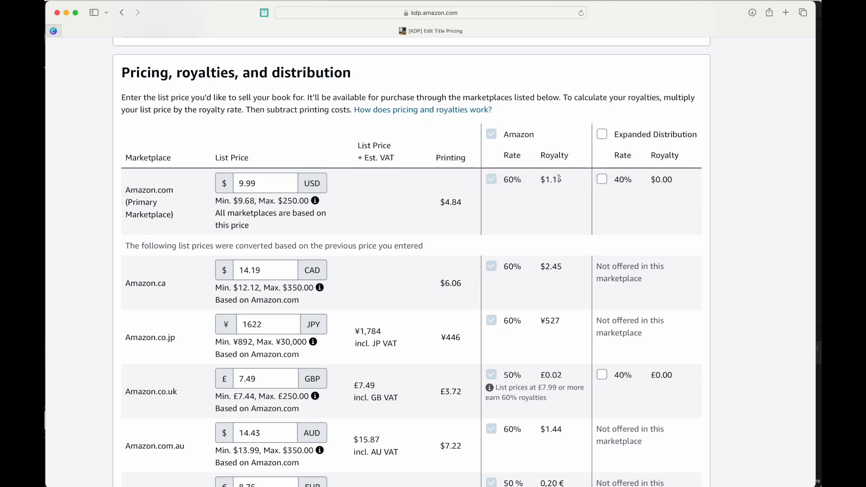
Replace the list price with 20, giving a $7.16 royalty.
double_click(264, 183)
type("2")
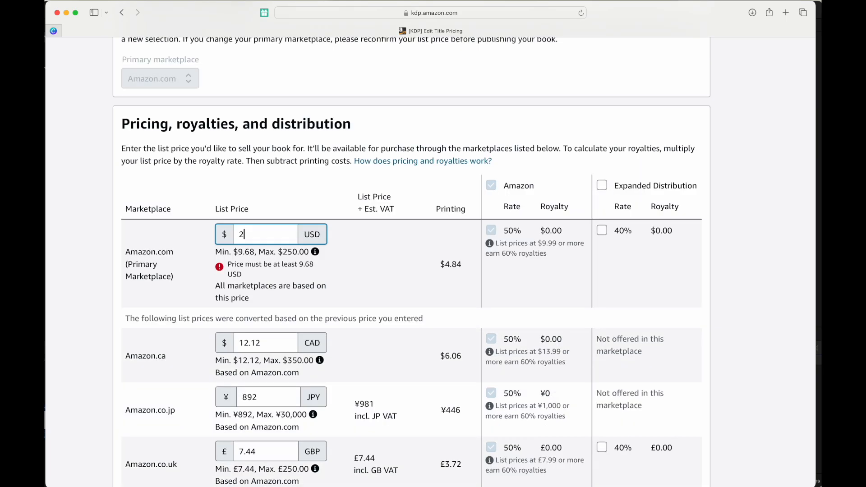
type("0")
key("Tab")
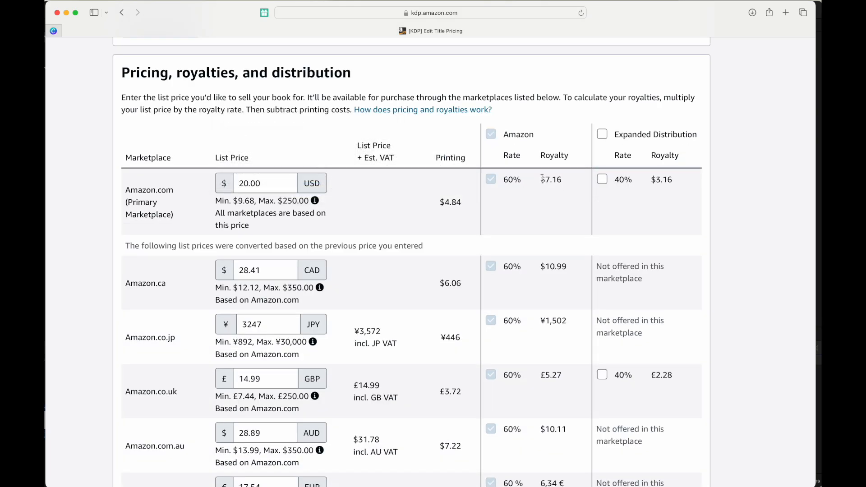
left_click_drag(544, 179, 562, 180)
scroll(451, 243, "down", 15)
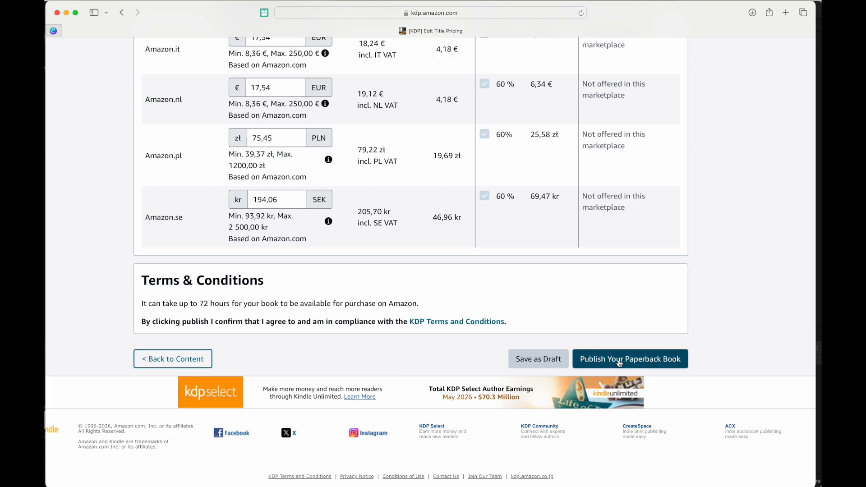
left_click_drag(183, 303, 323, 308)
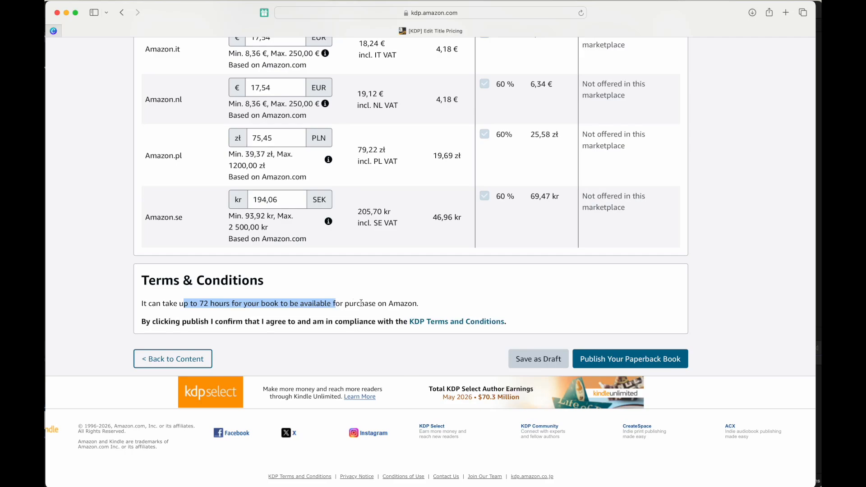
left_click(379, 303)
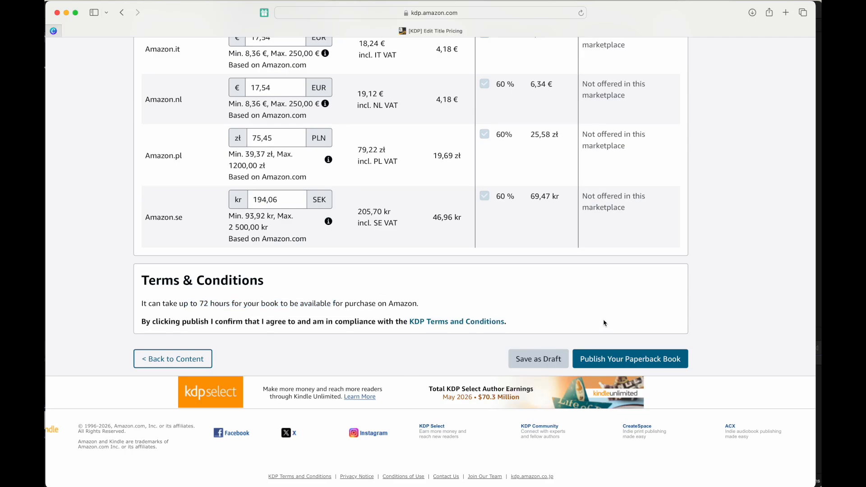